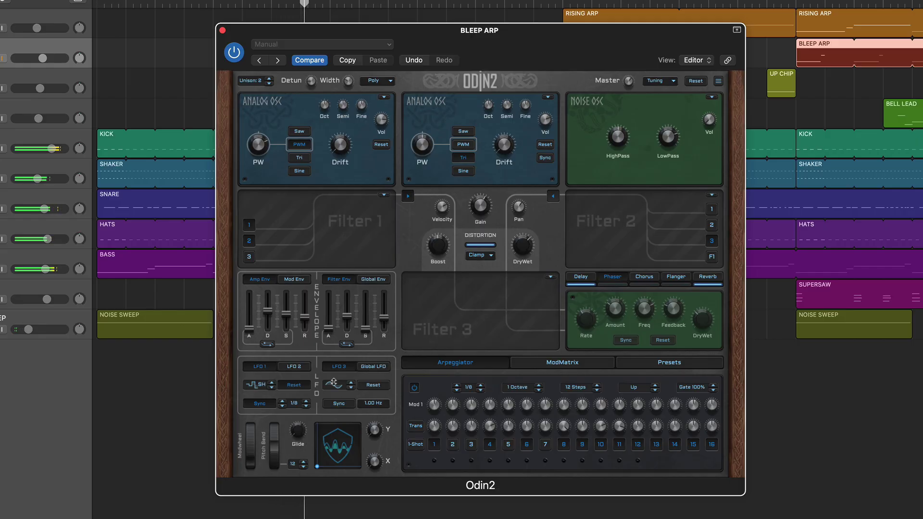
- Browse the LFO 1 waveforms without changing them and raise the amp envelope attack to 0.583 s
left_click(257, 387)
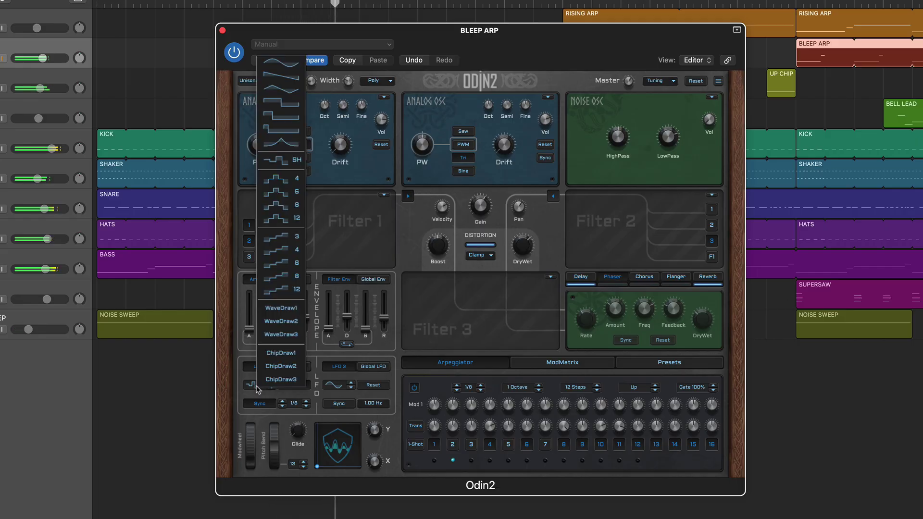
left_click(256, 388)
left_click(250, 387)
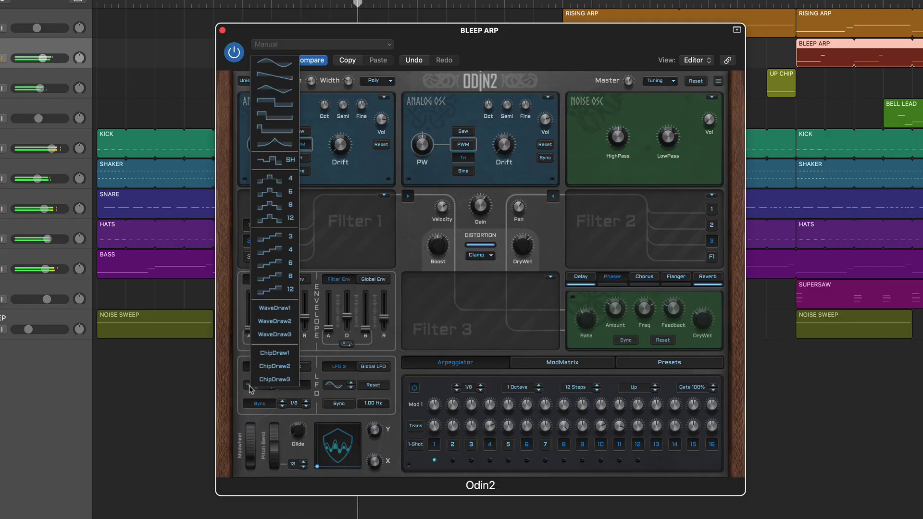
left_click(315, 366)
mouse_move(249, 331)
left_mouse_down()
mouse_move(248, 313)
mouse_move(249, 329)
left_mouse_up()
- Look through the Delay, Chorus, Flanger, Reverb and Phaser effect settings
left_click(581, 277)
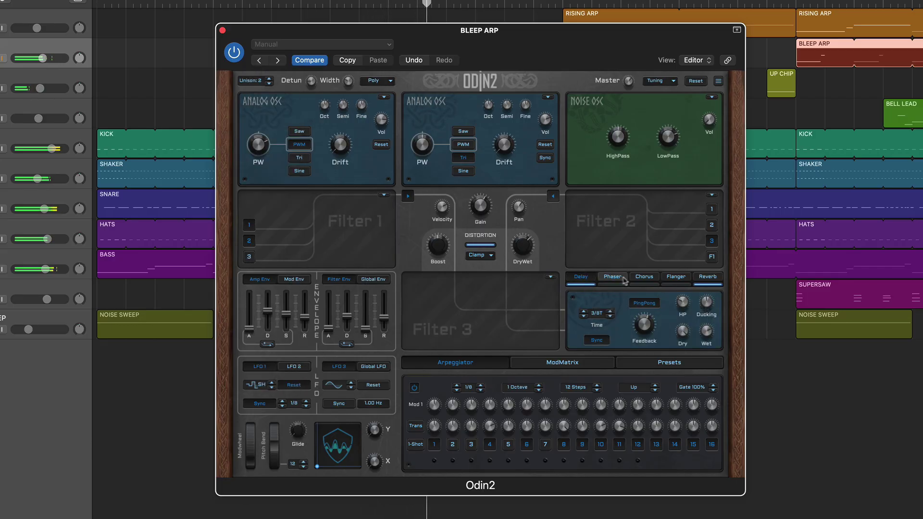
left_click(645, 277)
left_click(676, 277)
left_click(708, 277)
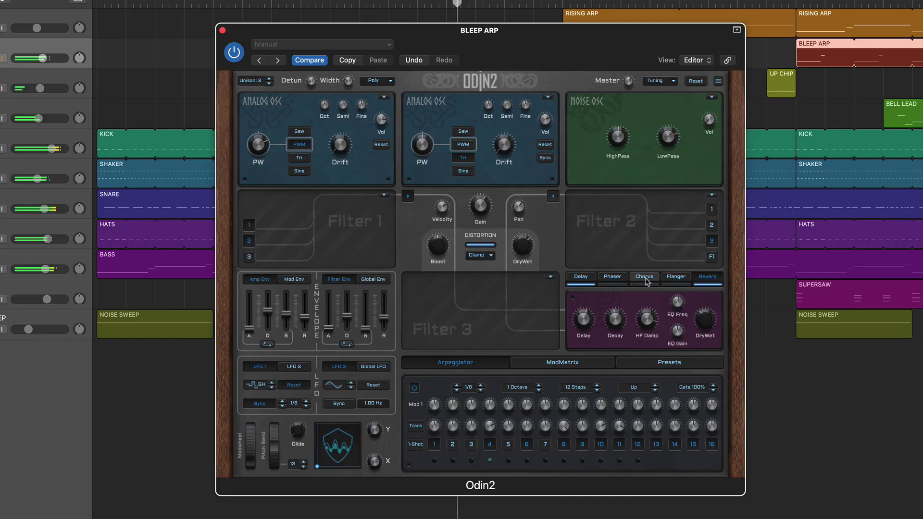
left_click(613, 277)
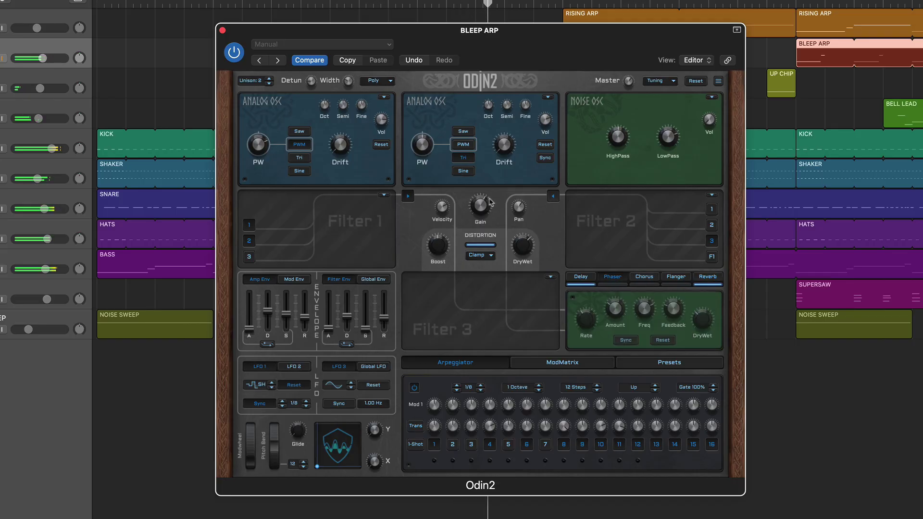
- Leave Filter 1 on Bypass, sweep the XY pad bottom-left, and take unison from 6 down to 1 voice
left_click(383, 195)
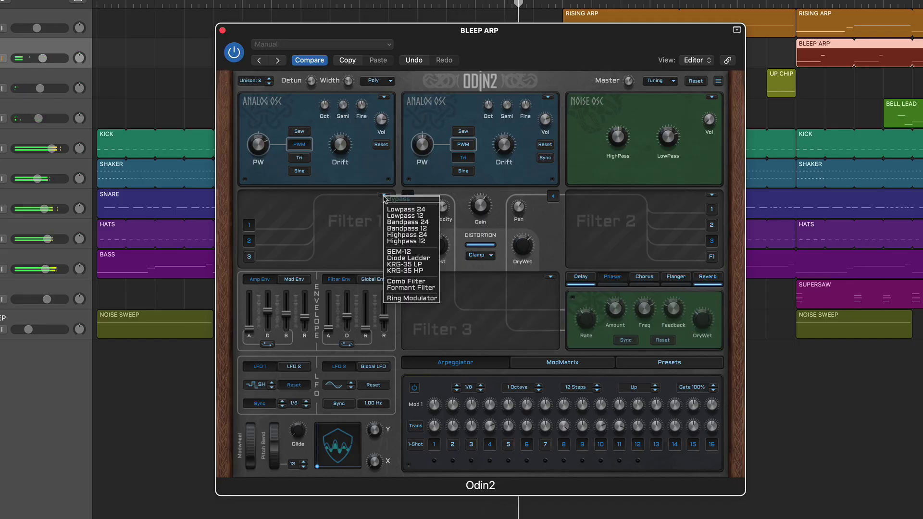
left_click(387, 199)
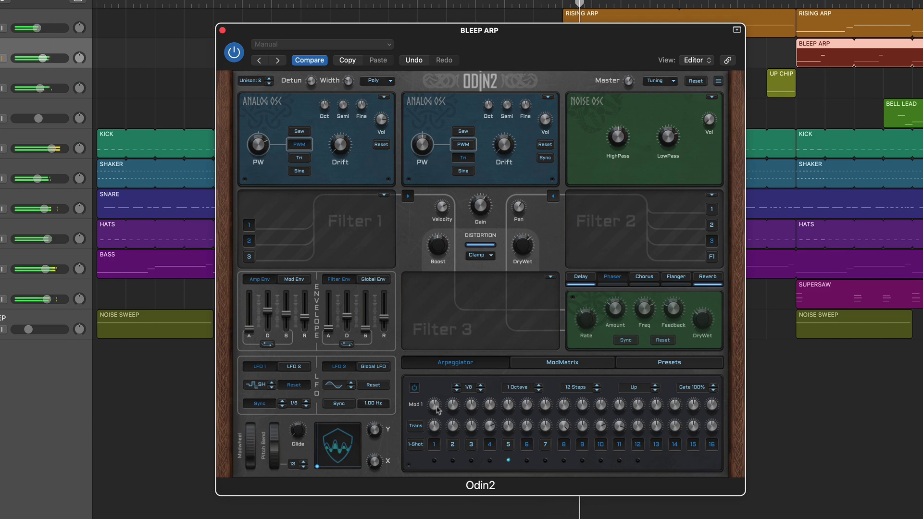
mouse_move(490, 408)
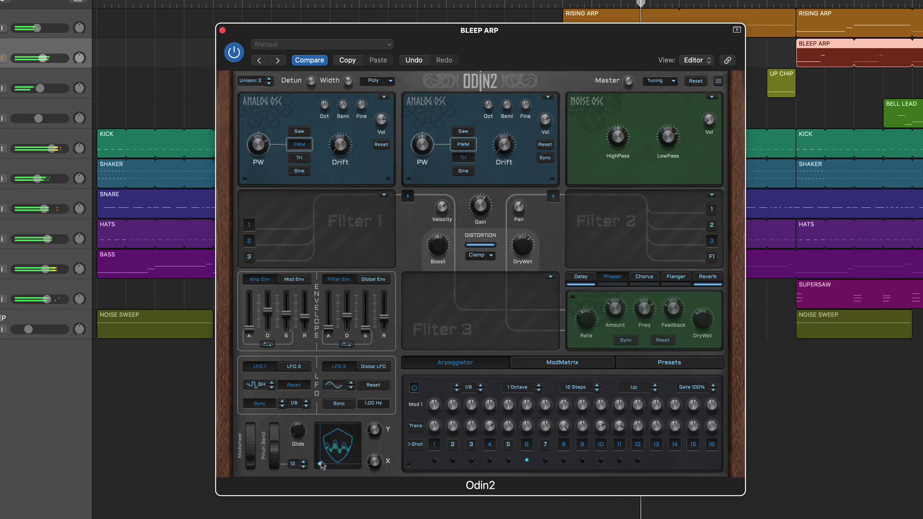
mouse_move(321, 465)
left_mouse_down()
mouse_move(351, 433)
mouse_move(318, 466)
left_mouse_up()
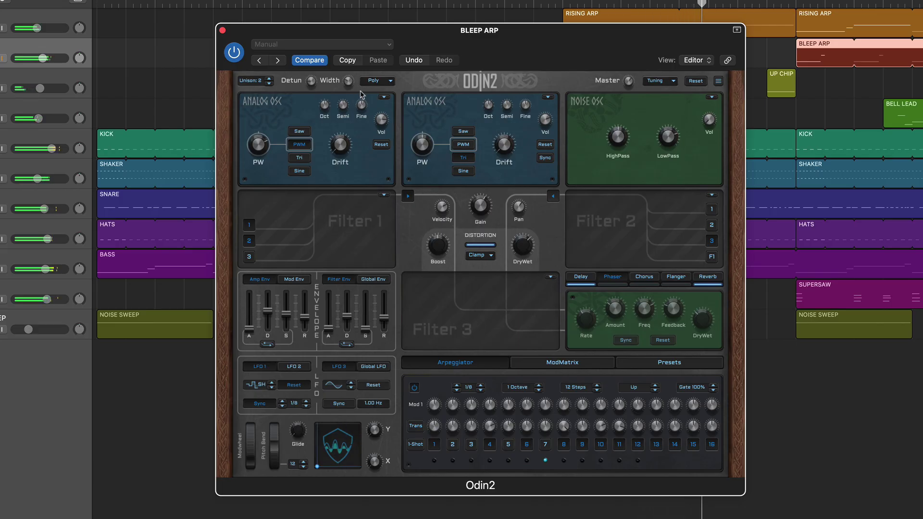
left_click(270, 78)
left_click(270, 79)
left_click(270, 78)
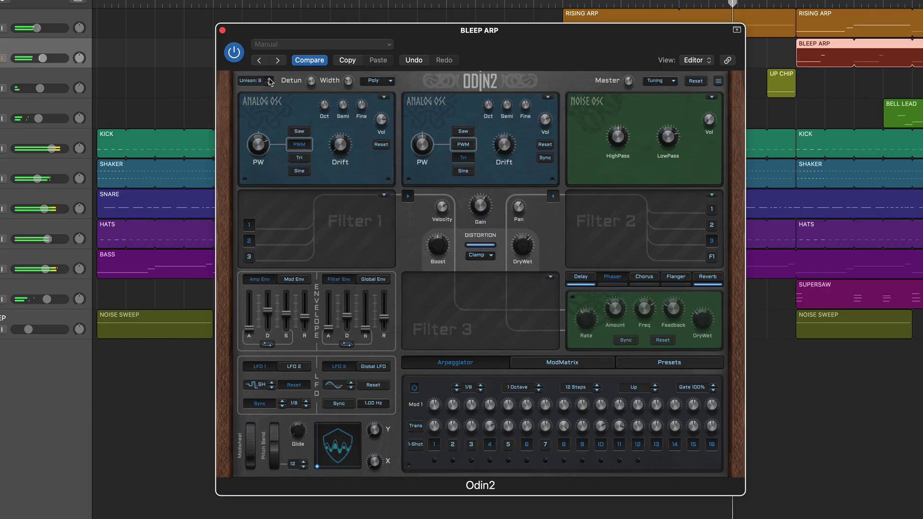
left_click(270, 85)
left_click(270, 85)
left_click(269, 85)
left_click(269, 85)
left_click(270, 86)
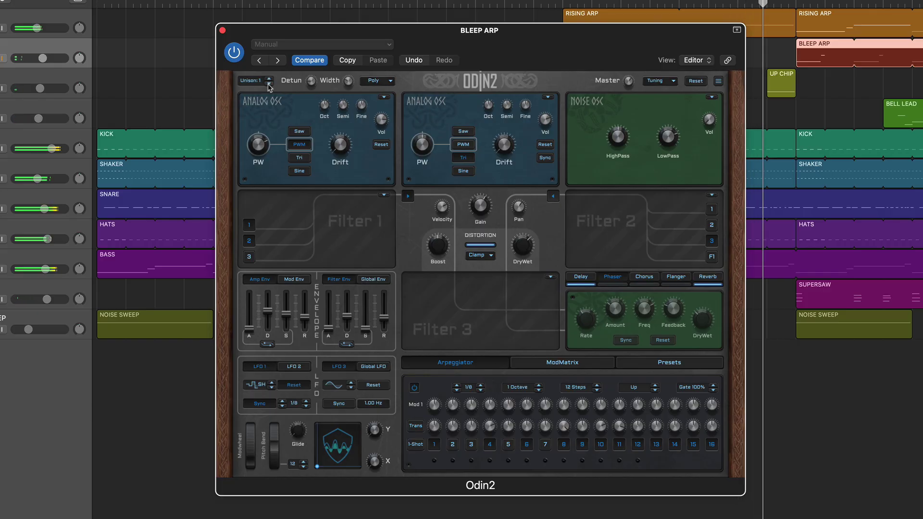
- Show the modulation matrix and change the first oscillator to Wavedraw, then to Specdraw
left_click(553, 365)
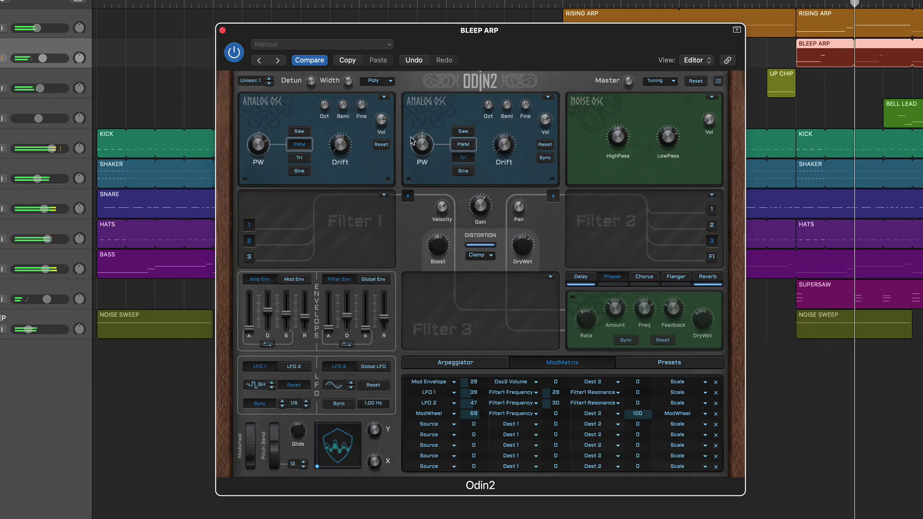
left_click(384, 97)
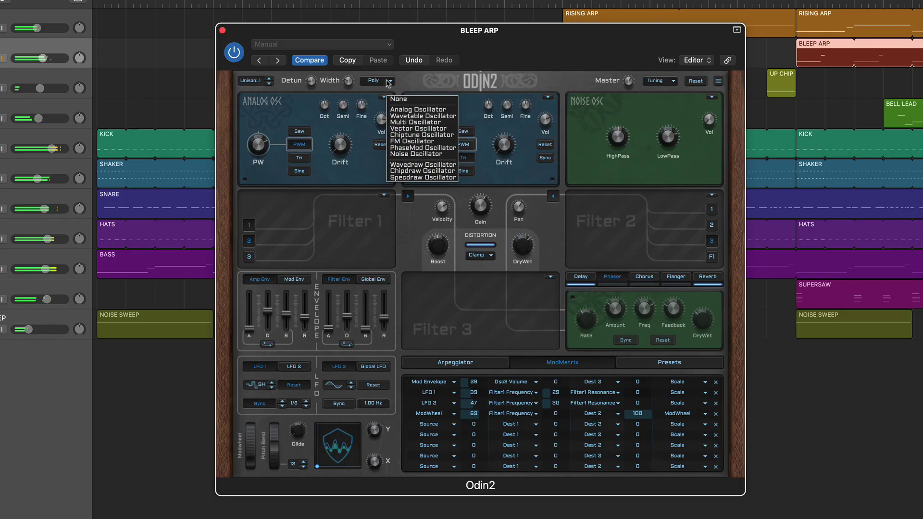
left_click(400, 88)
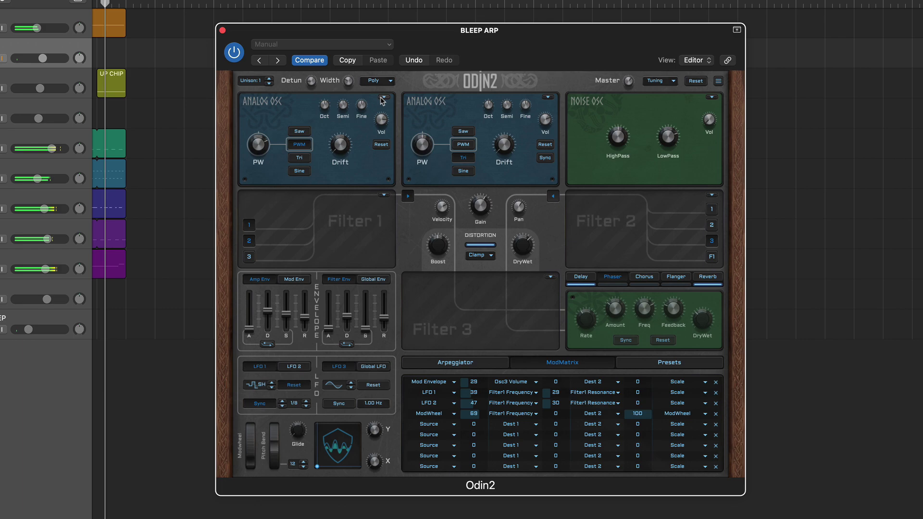
left_click(384, 98)
left_click(416, 166)
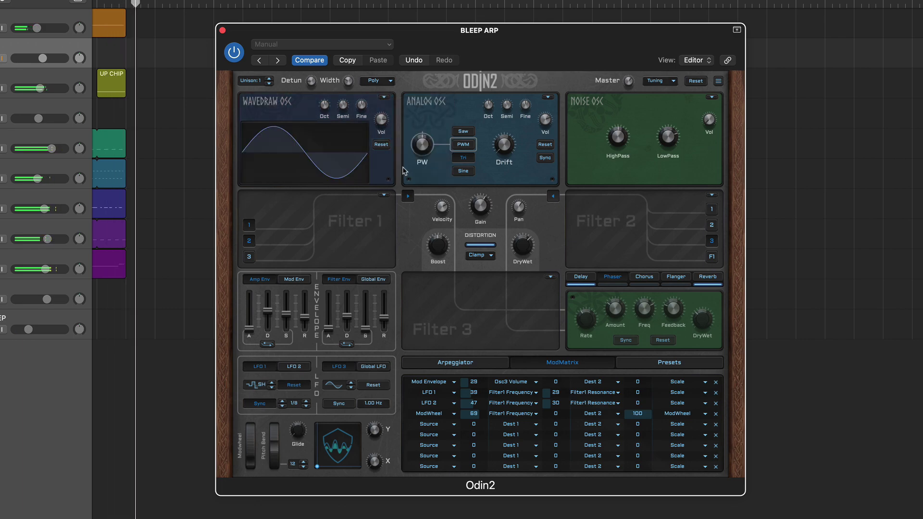
left_click(384, 98)
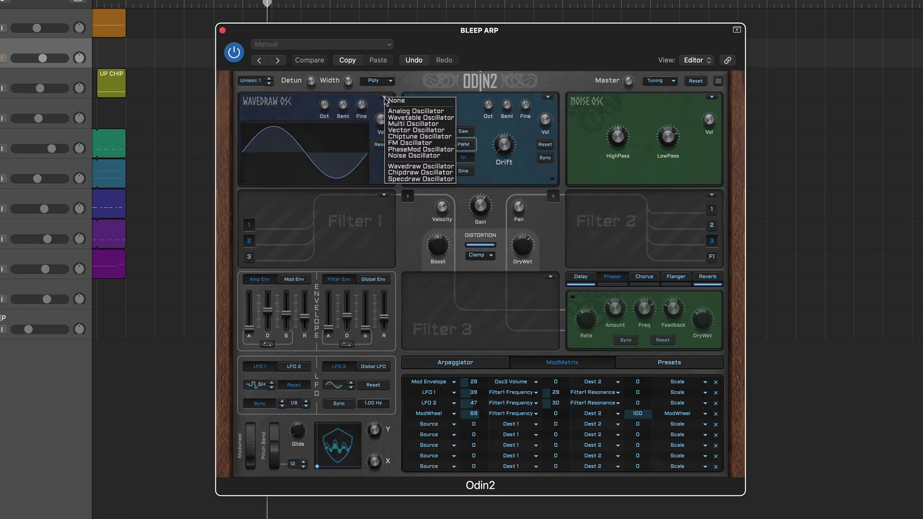
left_click(390, 179)
- Draw two partials into the Specdraw spectrum and switch to the SUPERSAW track's patch
left_click(256, 161)
left_click(278, 146)
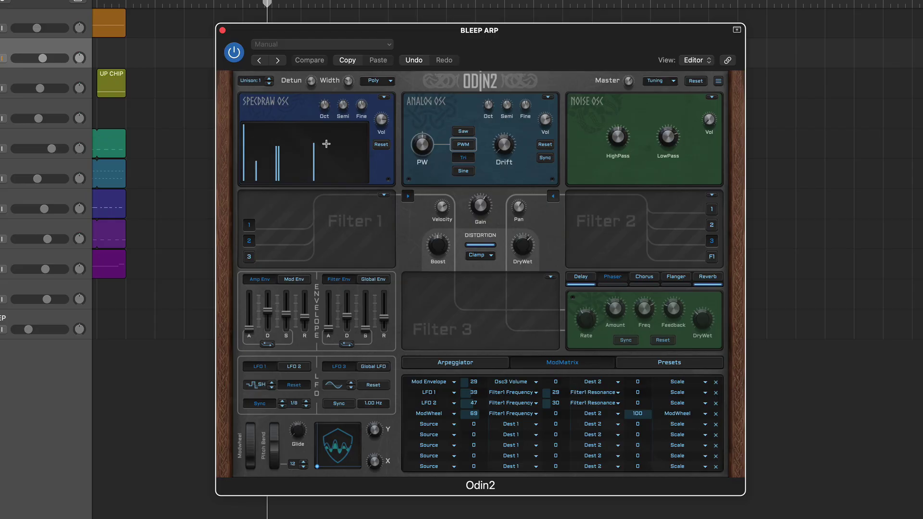
left_click(749, 241)
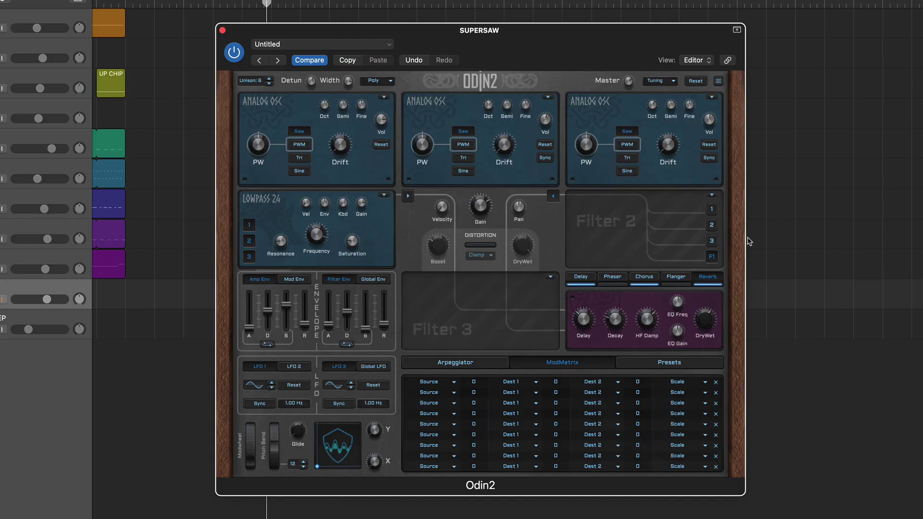
- Check the Filter 3 types without choosing one and browse the Phaser, Chorus, Flanger and Reverb settings
mouse_move(250, 330)
left_click(550, 277)
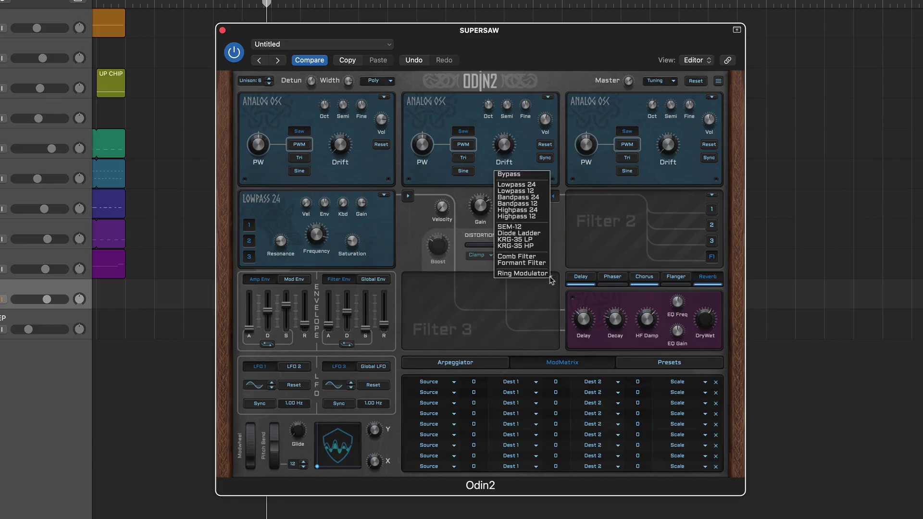
left_click(547, 296)
left_click(613, 282)
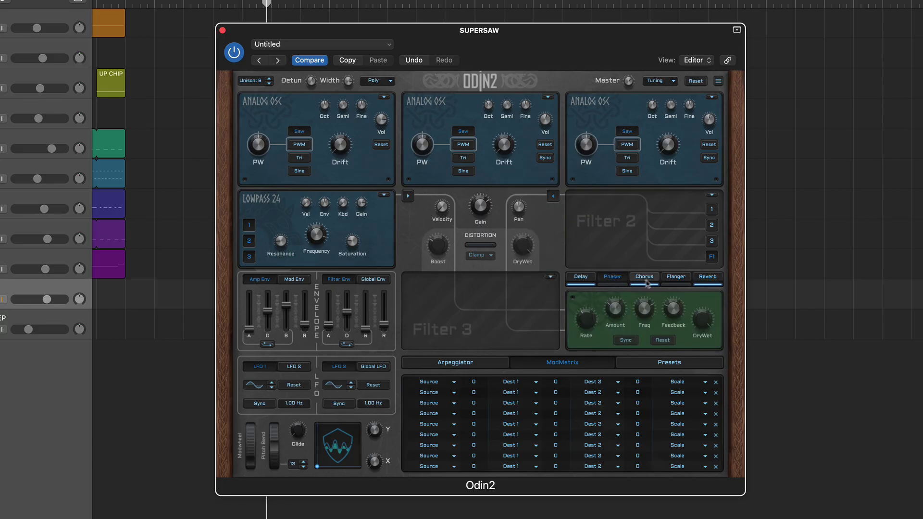
left_click(647, 281)
left_click(677, 282)
left_click(701, 282)
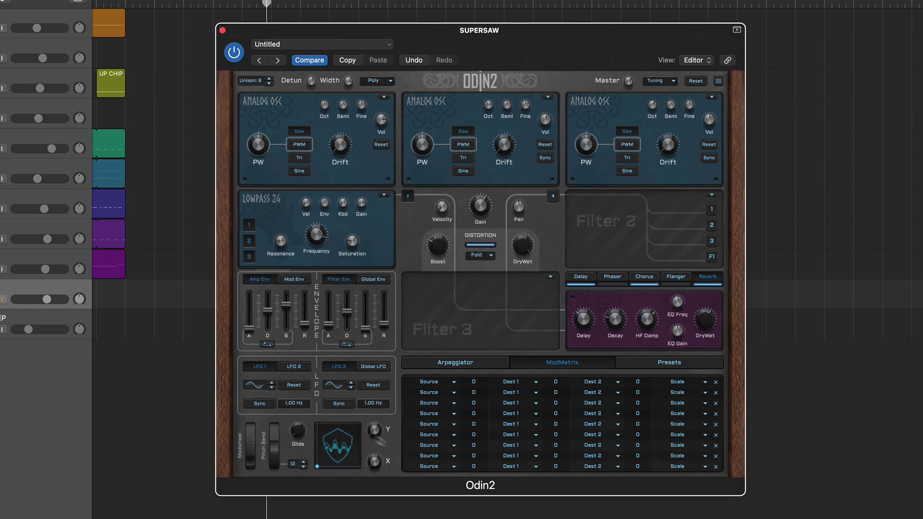
- Bend the pitch slightly upward, view the arpeggiator and modulation matrix, then the factory presets
mouse_move(280, 447)
left_mouse_down()
mouse_move(276, 433)
mouse_move(277, 448)
mouse_move(322, 463)
left_mouse_up()
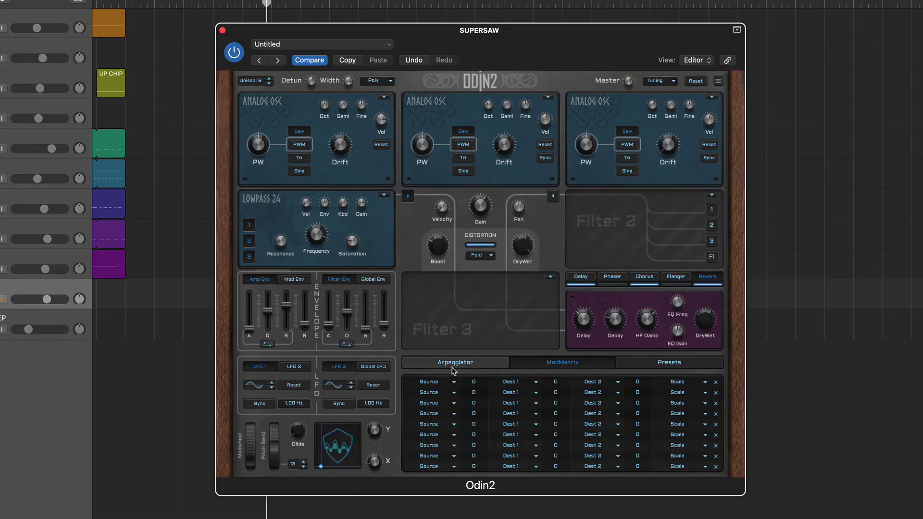
left_click(435, 364)
left_click(548, 365)
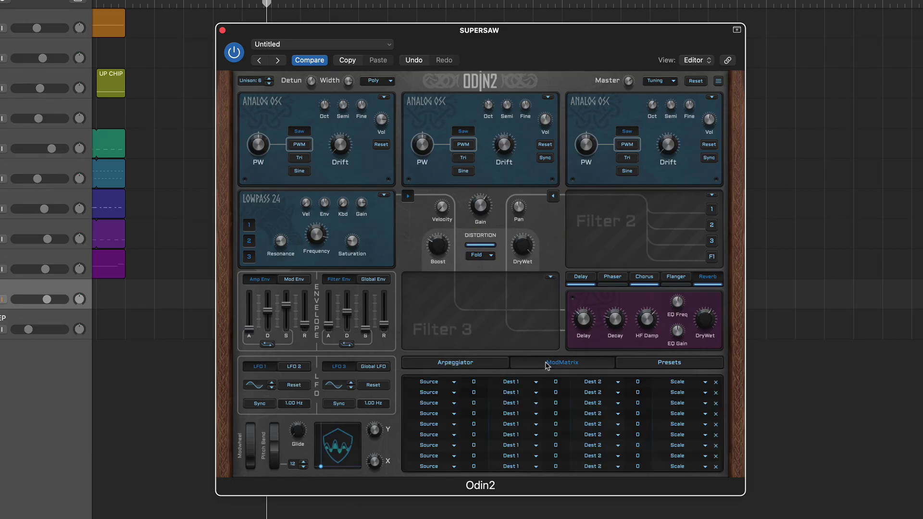
left_click(669, 366)
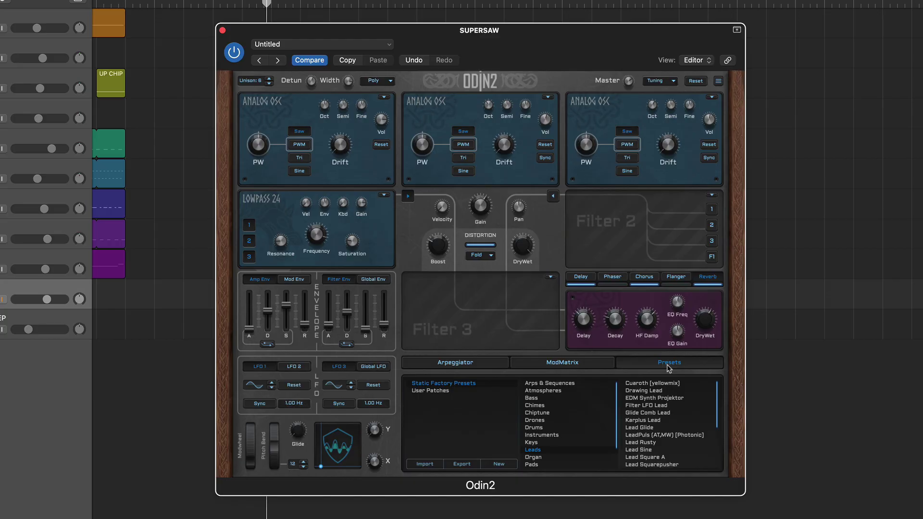
- Set unison to 4 voices and bring up the options menu with the website link
left_click(255, 82)
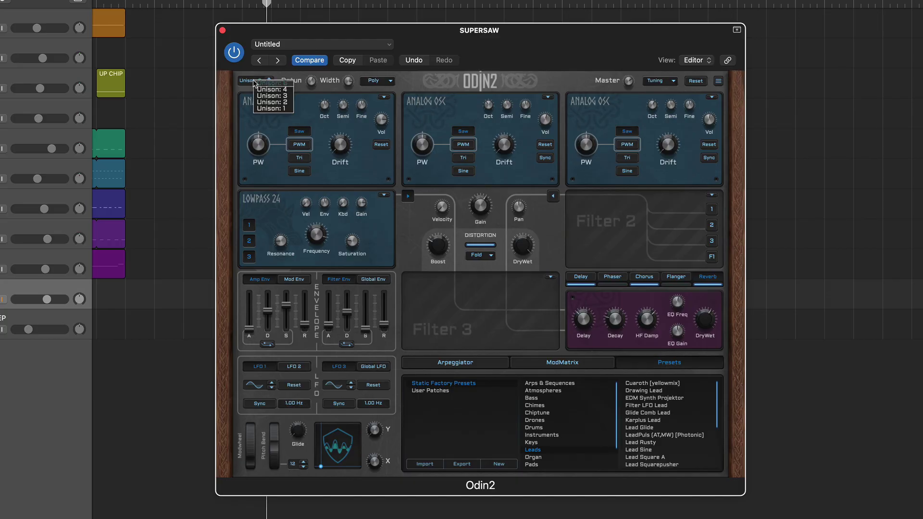
left_click(257, 90)
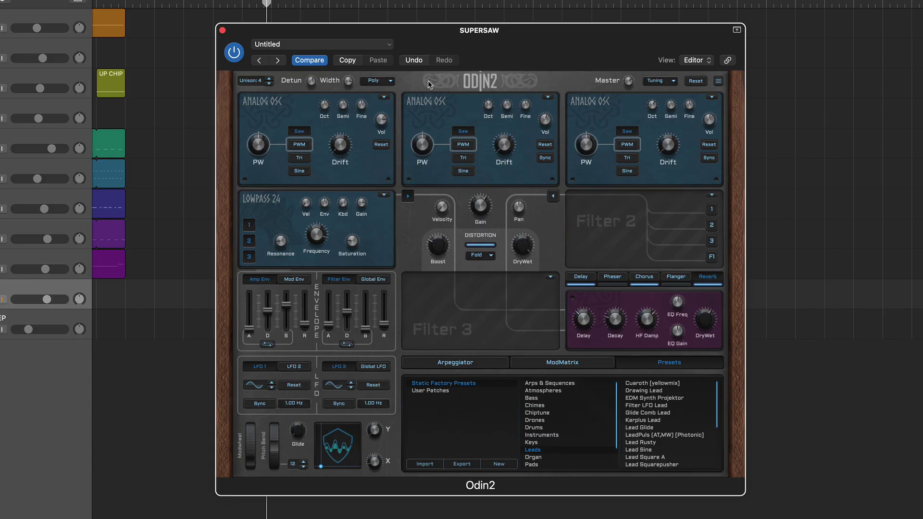
left_click(719, 82)
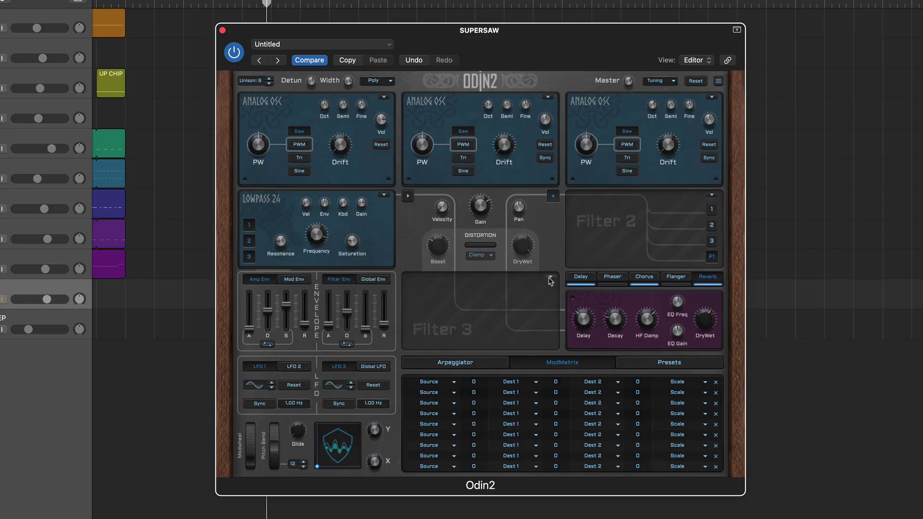
left_click(550, 278)
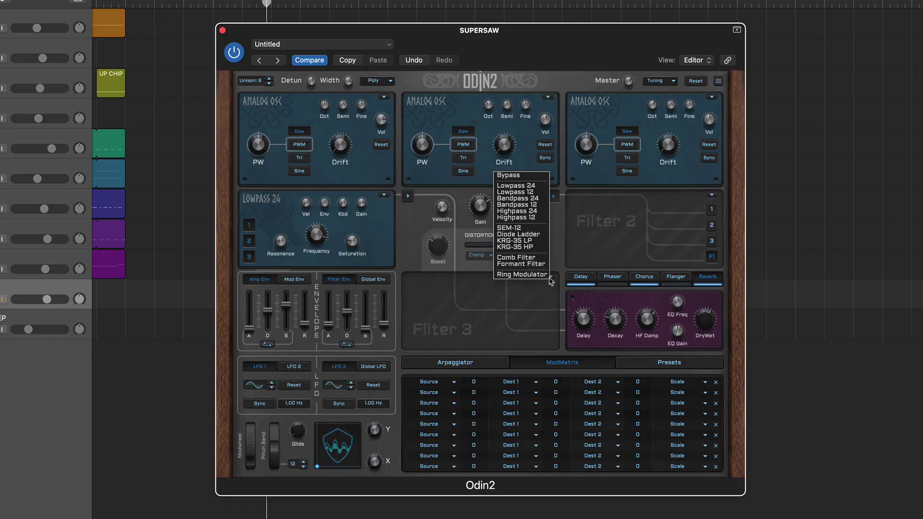
left_click(529, 247)
left_click(551, 279)
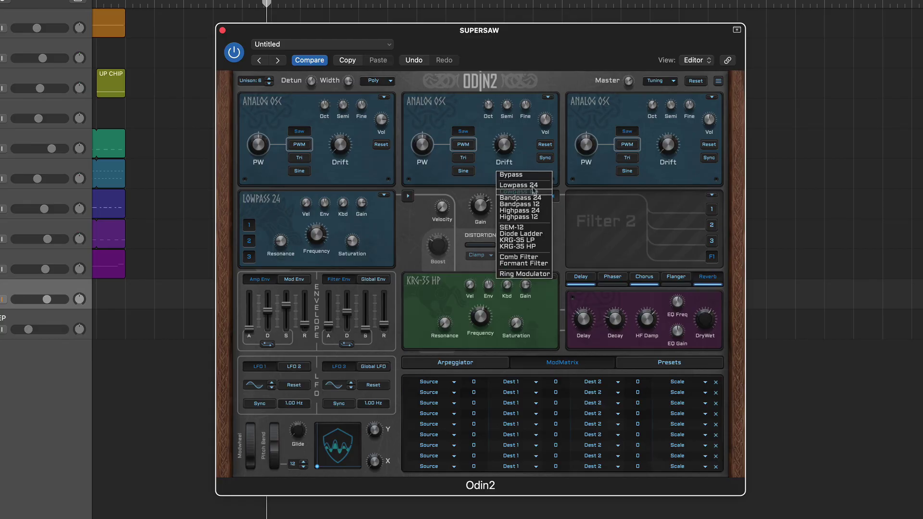
left_click(529, 178)
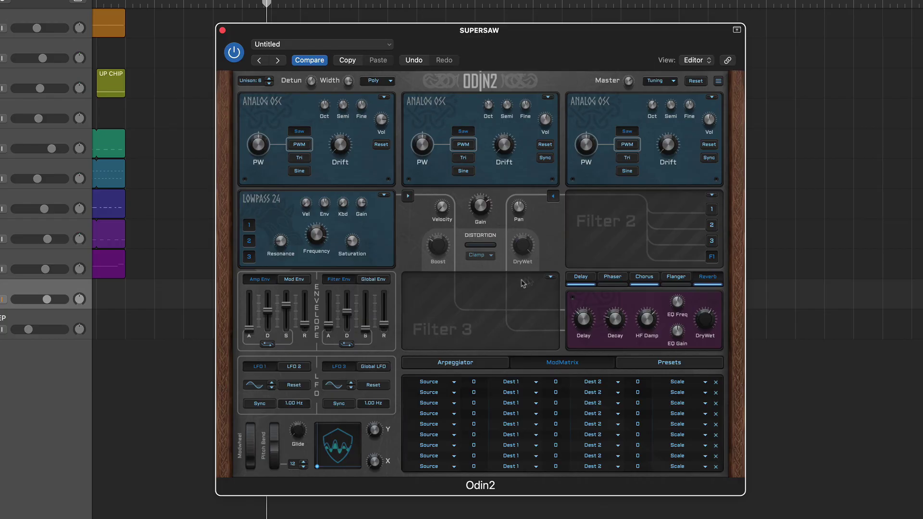
left_click(712, 257)
- Set distortion gain to about -5.42 dB, switch the mode to Fold, and raise Boost to 0.481
left_click_drag(481, 207, 486, 207)
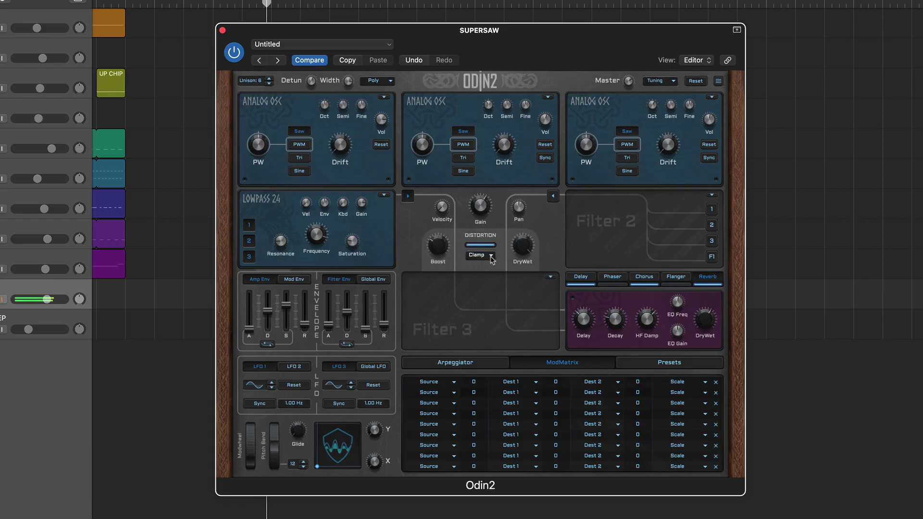
left_click(489, 259)
left_click(476, 271)
mouse_move(438, 251)
left_mouse_down()
mouse_move(440, 233)
mouse_move(438, 253)
mouse_move(452, 257)
left_mouse_up()
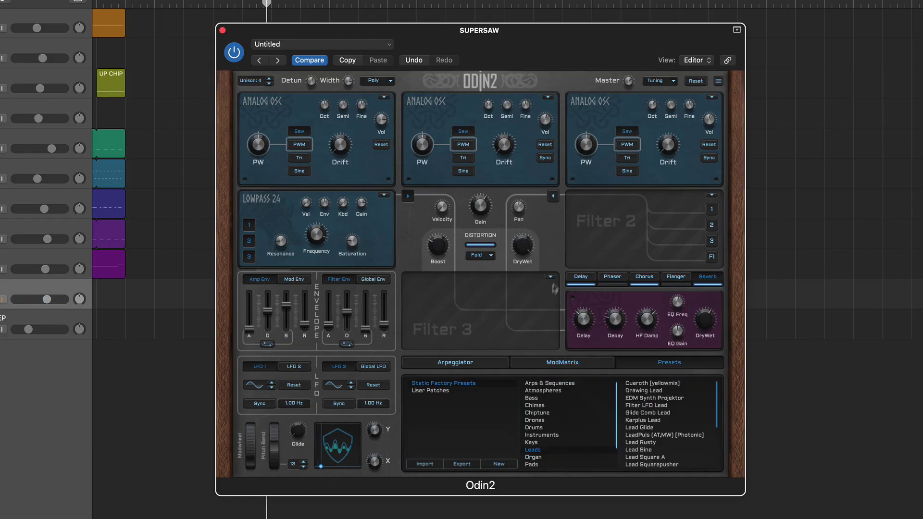
- Make Filter 3 a Diode Ladder filter with its frequency at about 10183 Hz
left_click(551, 278)
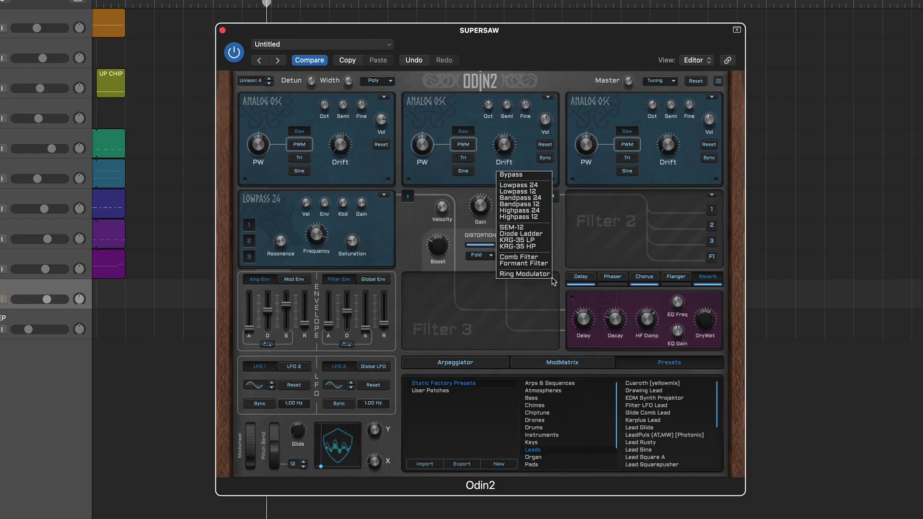
left_click(522, 235)
left_click_drag(486, 318, 480, 275)
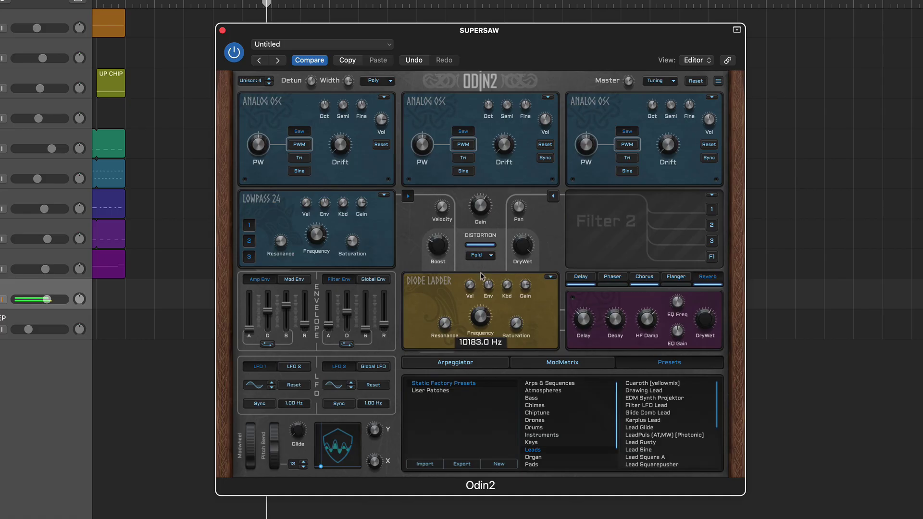
left_click(585, 277)
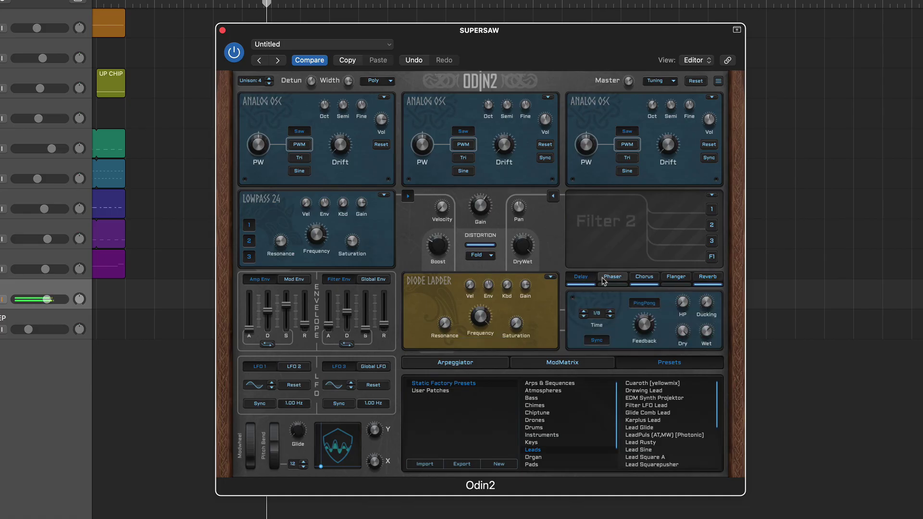
- Browse the Phaser, Chorus, Flanger and Reverb effect settings
left_click(612, 278)
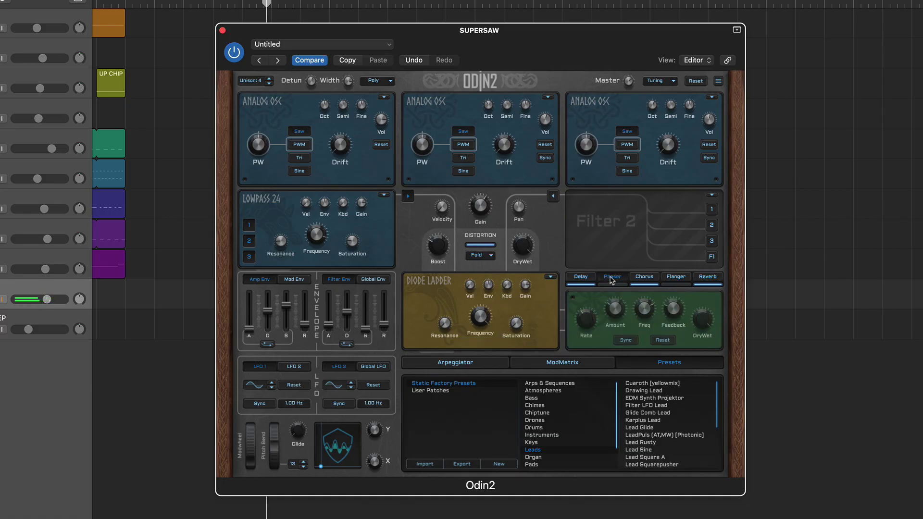
left_click(645, 278)
left_click(675, 278)
left_click(705, 279)
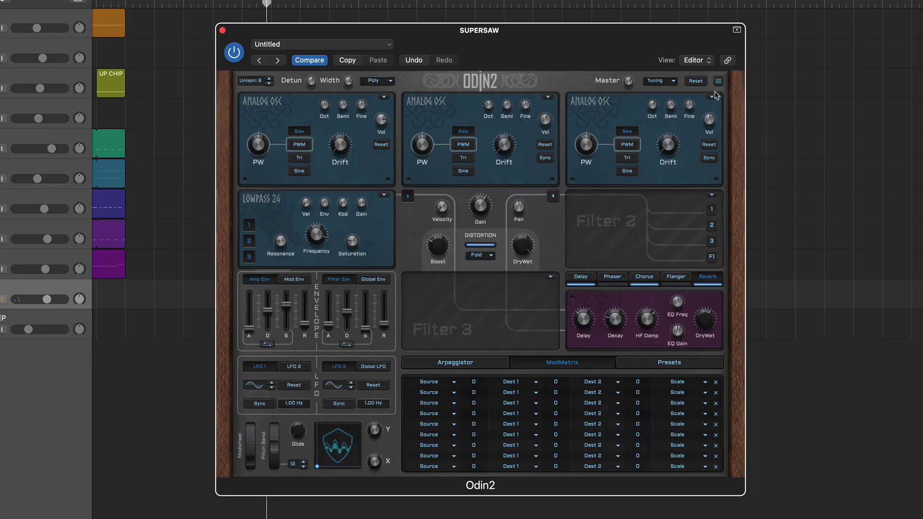
- Glance at the general options menu, then switch back from the saved patch to the edits
left_click(718, 81)
left_click(634, 88)
key("super+z")
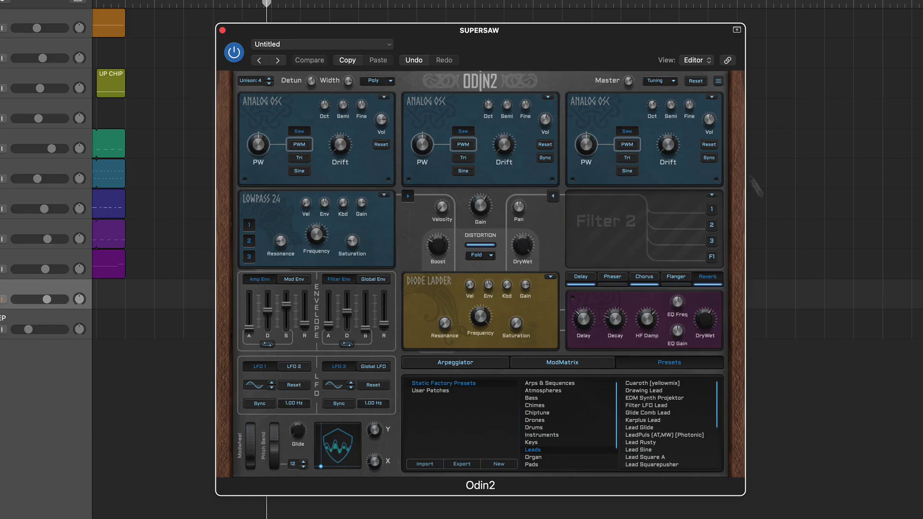
- Reset the synth to its initial state and lengthen the amp envelope attack to 1.866 s
left_click(699, 82)
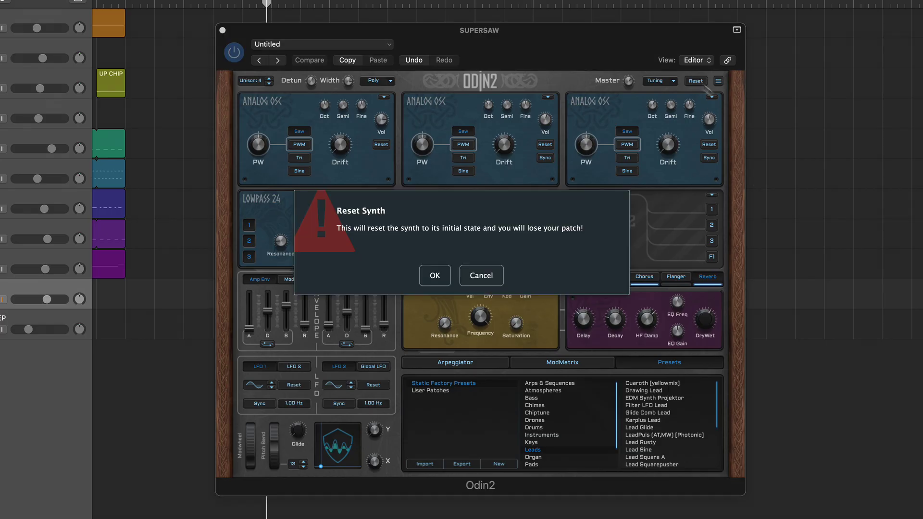
left_click(436, 280)
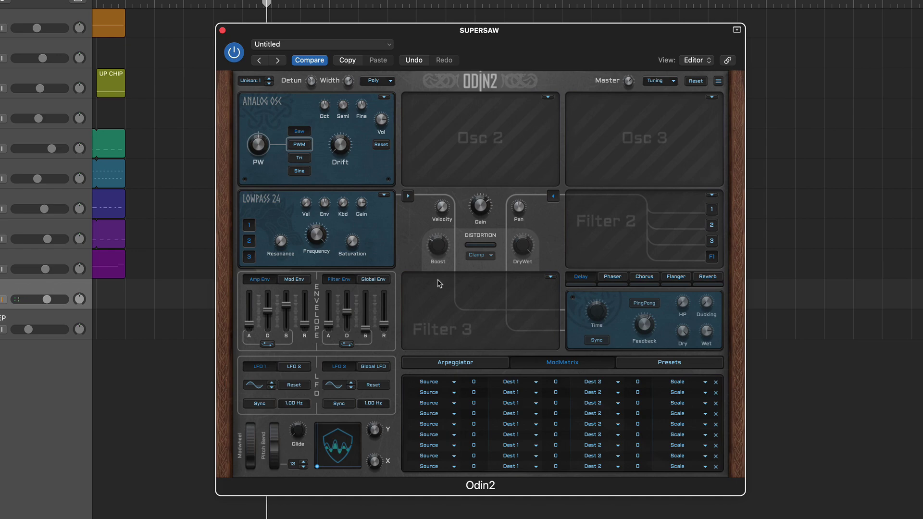
mouse_move(249, 324)
left_mouse_down()
mouse_move(250, 307)
mouse_move(250, 325)
left_mouse_up()
- Switch the Delay and Reverb effects on and back off, then show the arpeggiator step sequencer
left_click(612, 277)
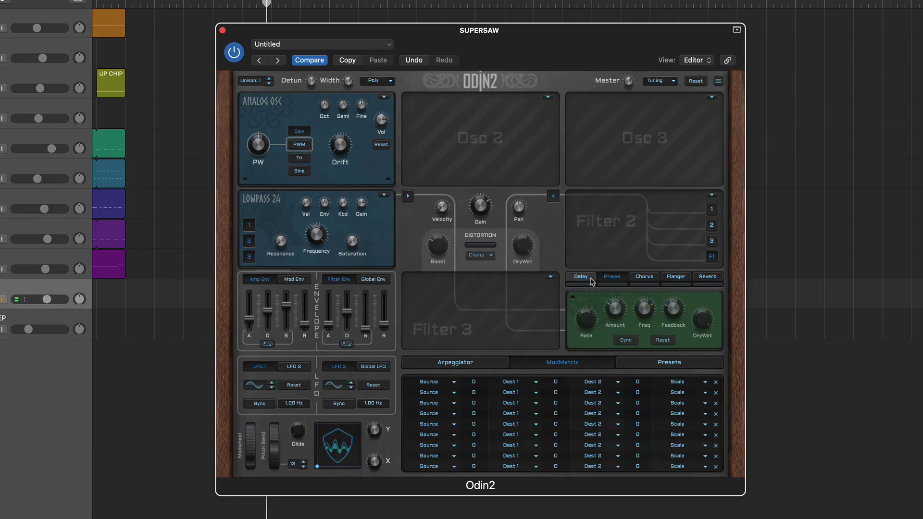
left_click(581, 277)
left_click(580, 285)
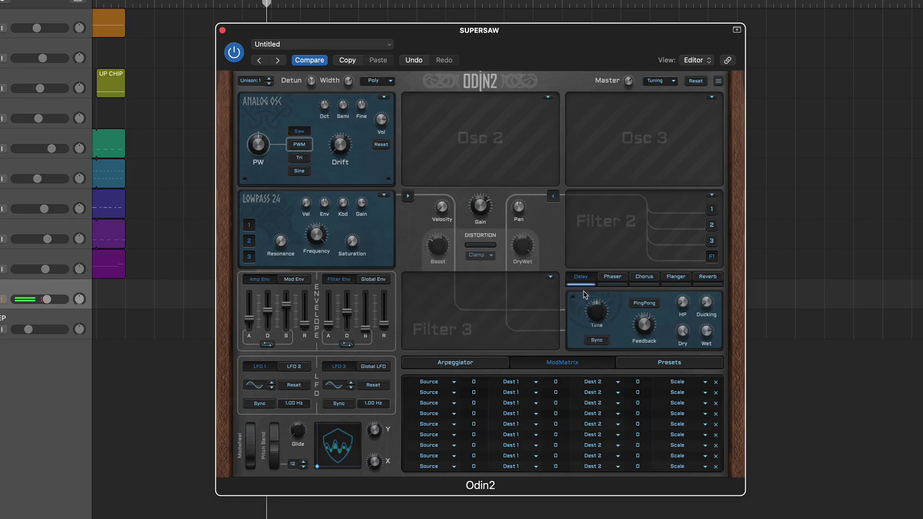
left_click(713, 282)
left_click(708, 284)
left_click(581, 285)
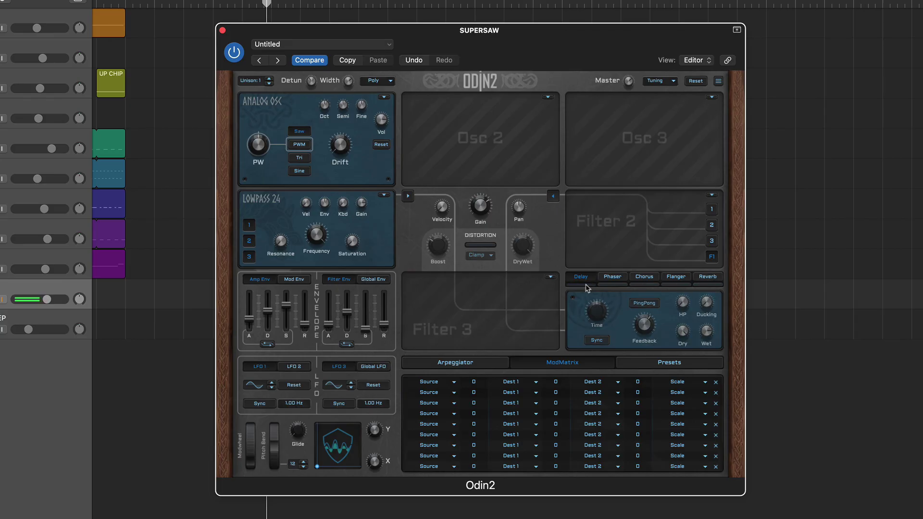
left_click(499, 367)
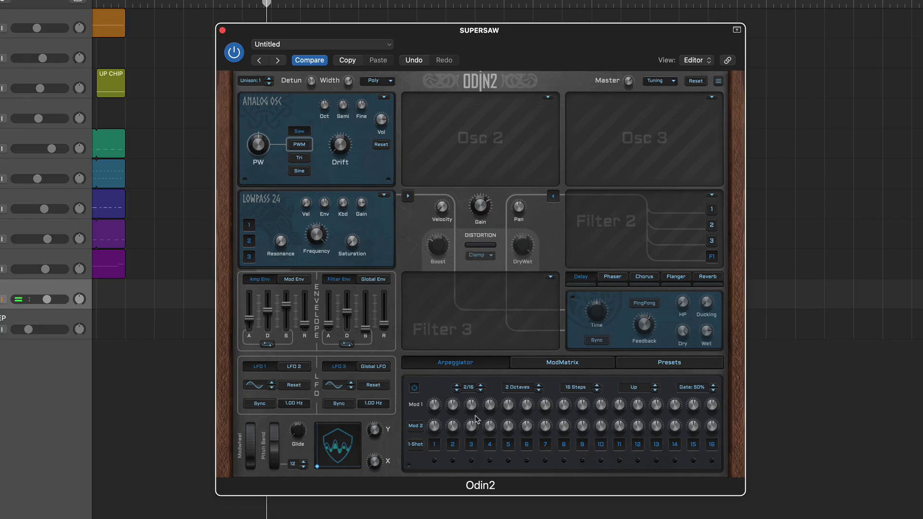
- In the modulation matrix, scale the first row by LFO 2 and try raising its amounts to 31 and 28
left_click(558, 363)
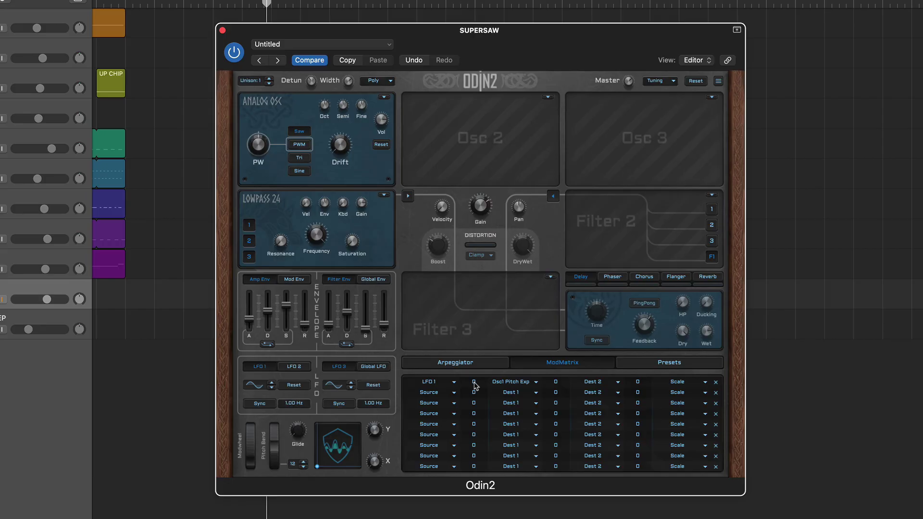
left_click(677, 383)
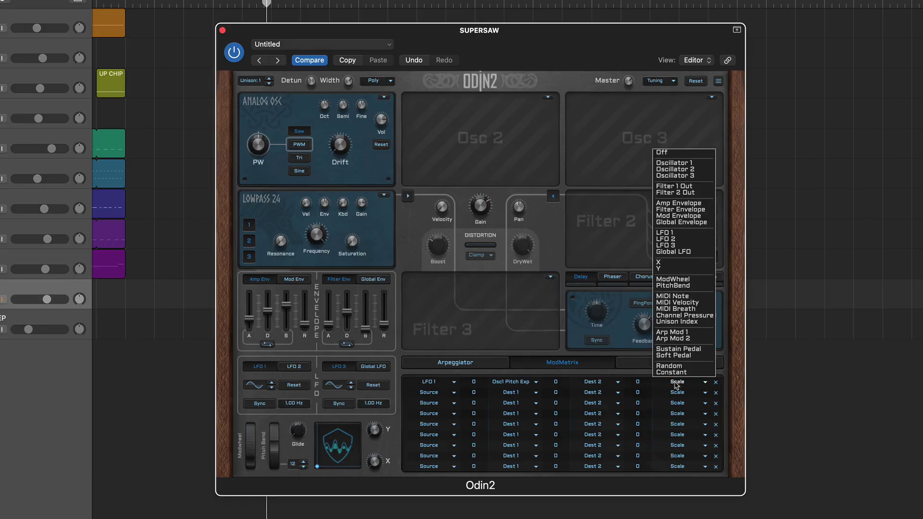
left_click(673, 241)
left_click_drag(639, 384, 641, 354)
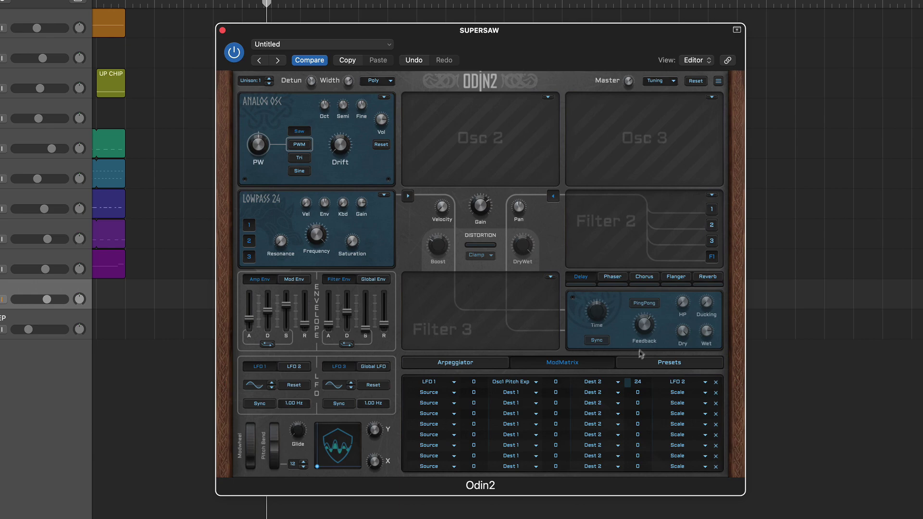
left_click_drag(477, 383, 476, 344)
left_click_drag(638, 384, 630, 330)
- Choose Amplifier > Amp Gain as the first row's destination and drag its amount up to 70
left_click(504, 383)
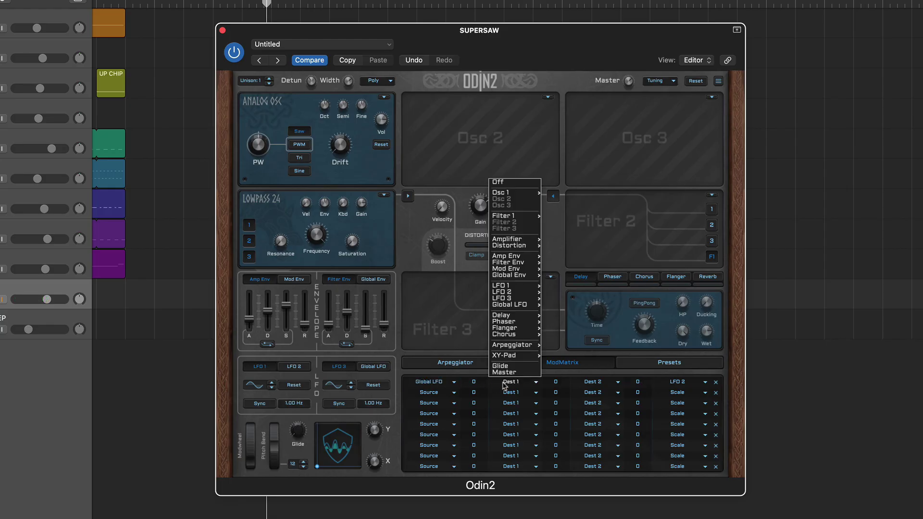
mouse_move(514, 239)
left_click(553, 235)
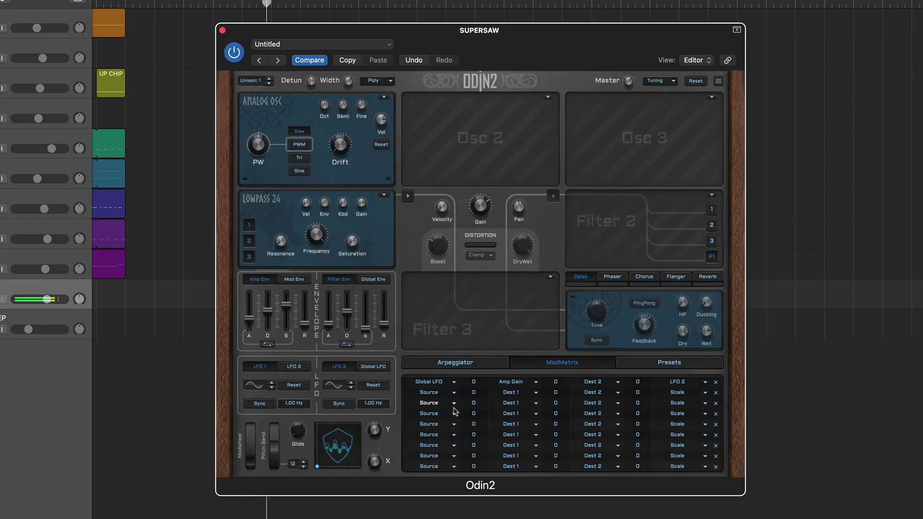
left_click_drag(475, 383, 483, 292)
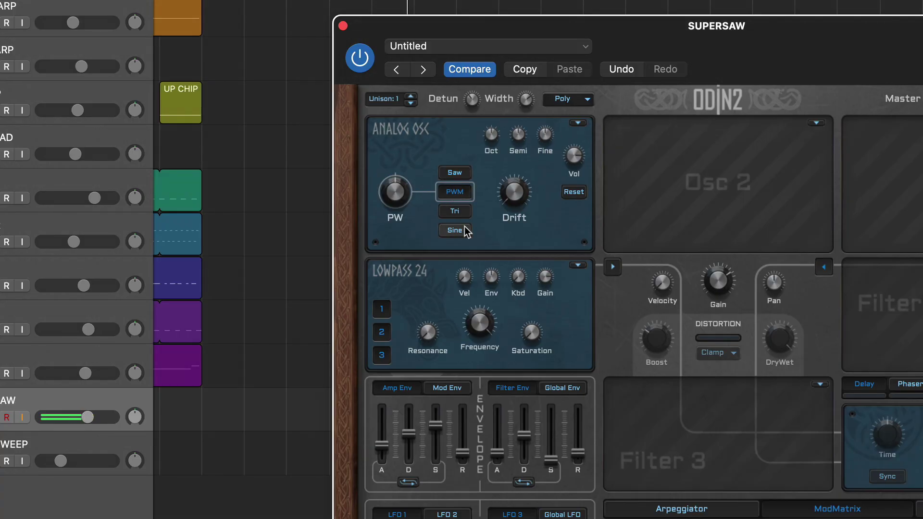
- Try triangle and noise, then make oscillator 1 a wavetable oscillator using Oboe at about 0.26 position
left_click(455, 212)
left_click(578, 123)
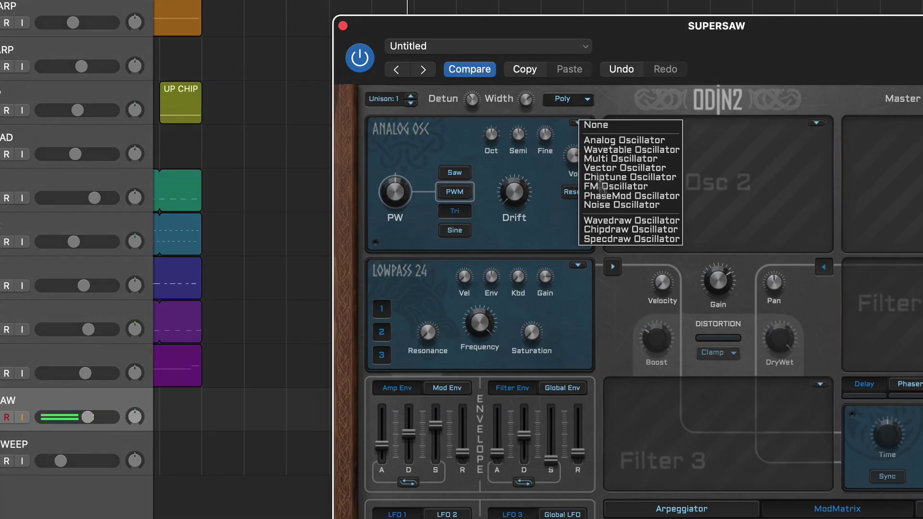
left_click(620, 208)
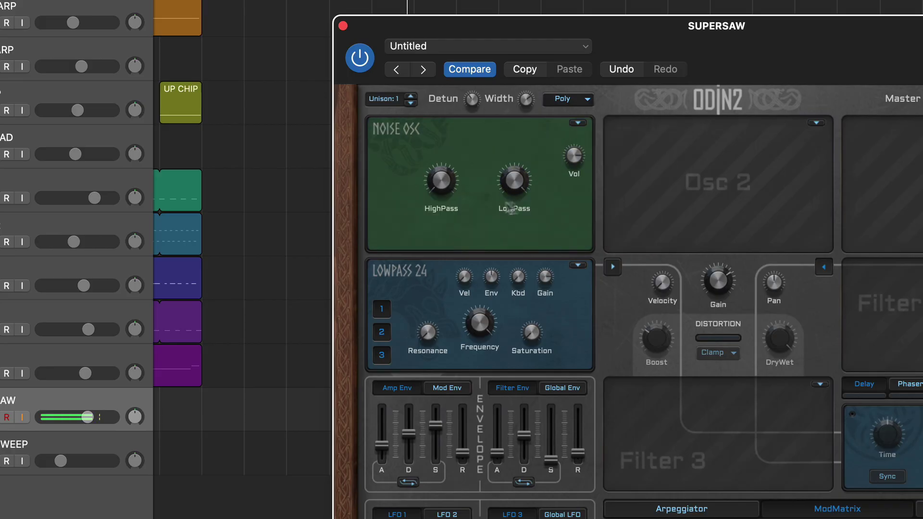
left_click(579, 124)
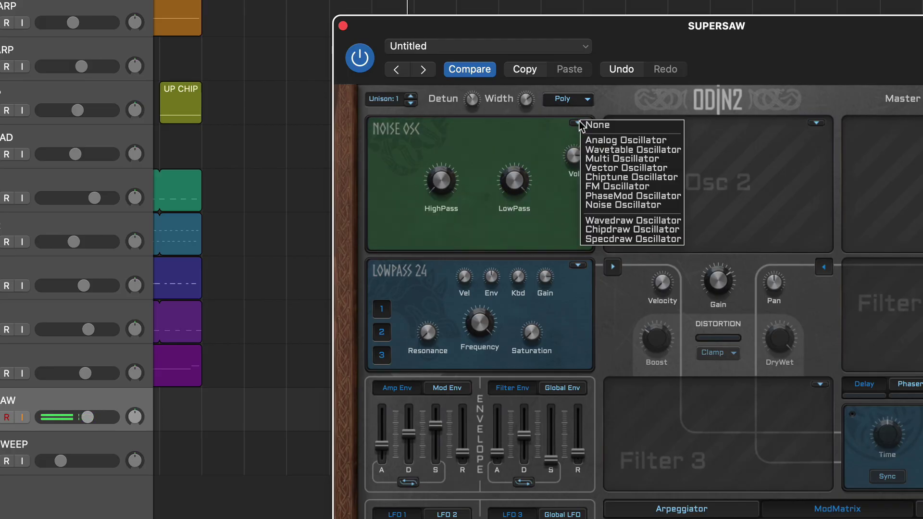
left_click(630, 146)
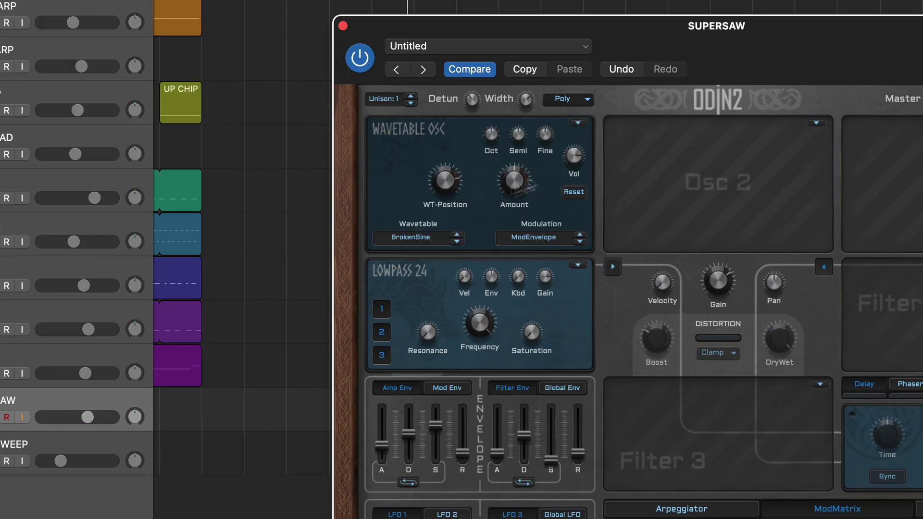
left_click(426, 235)
left_click(457, 361)
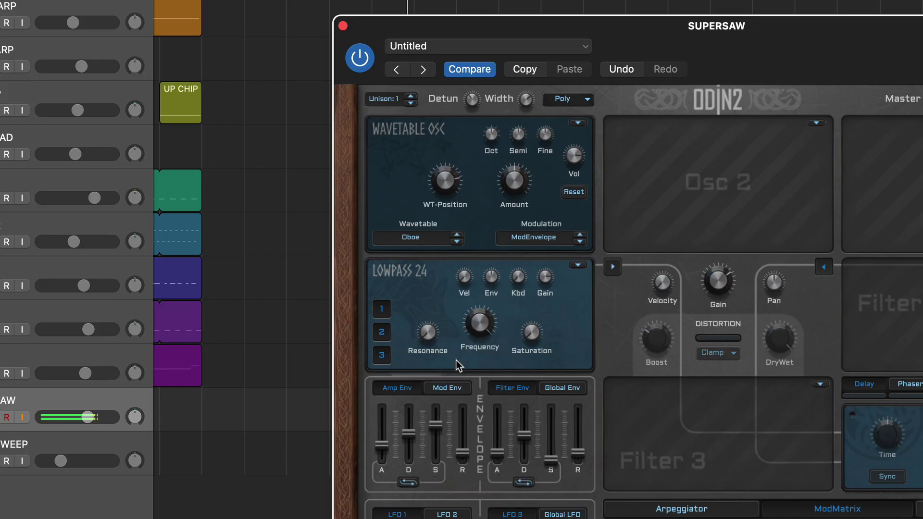
left_click_drag(452, 180, 439, 242)
left_click_drag(445, 182, 440, 224)
- Change oscillator 1 to a Multi oscillator, raising detune to about 0.6 and WT-Position to 0.389
left_click(578, 124)
left_click(596, 162)
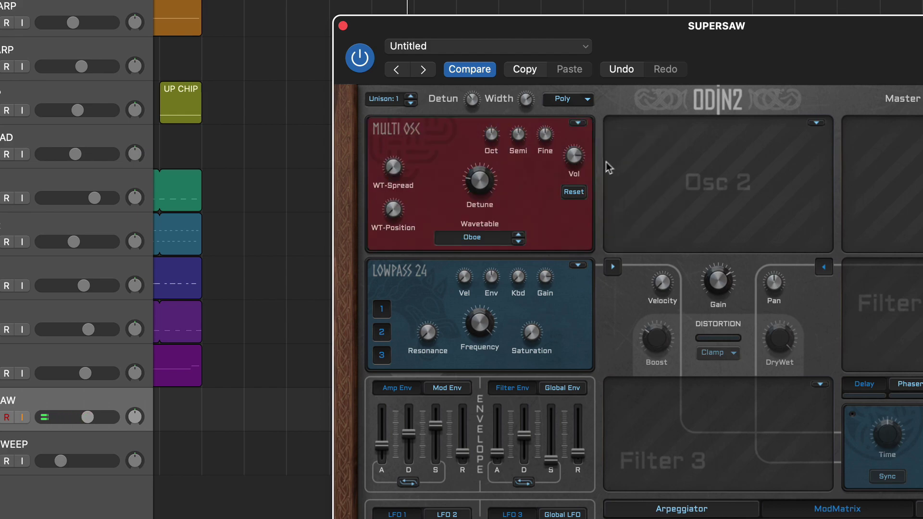
left_click_drag(484, 190, 487, 106)
left_click_drag(392, 215, 418, 135)
- Make oscillator 1 an FM oscillator with a BrokenSine 3 carrier wave
left_click(578, 124)
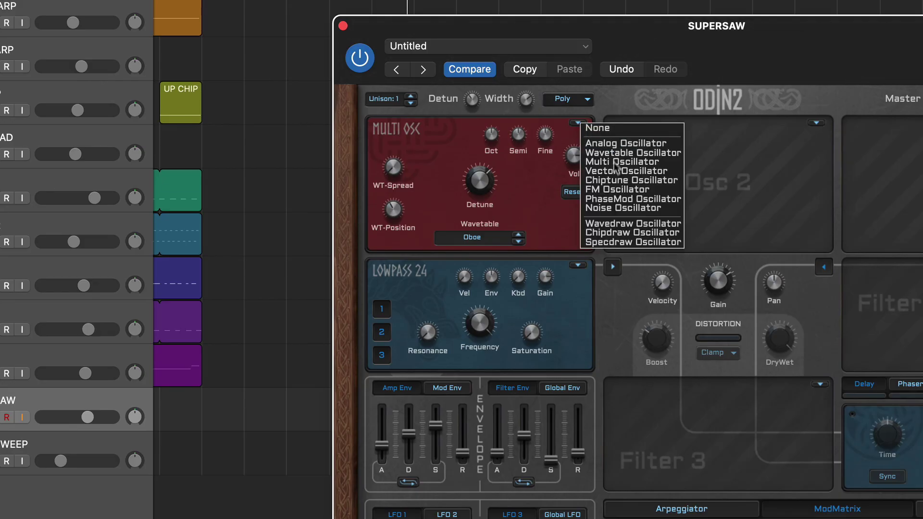
left_click(613, 190)
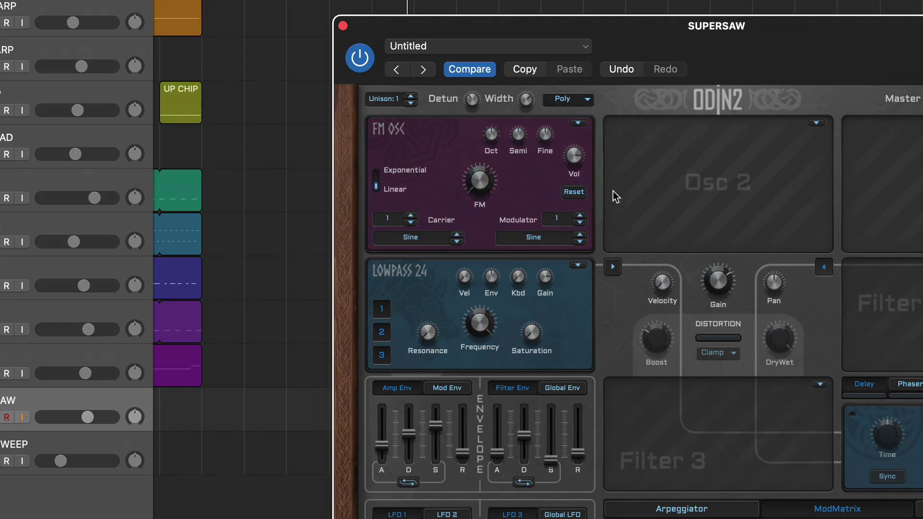
left_click(427, 240)
mouse_move(441, 258)
mouse_move(538, 278)
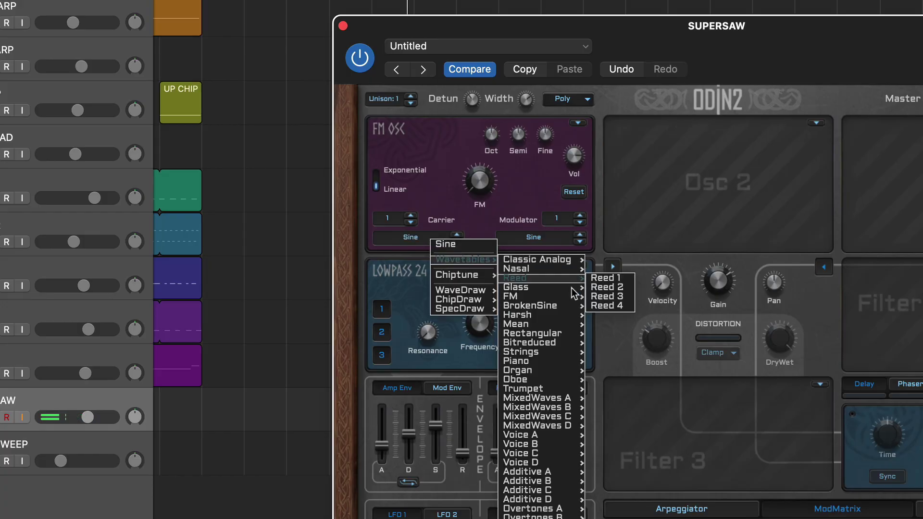
mouse_move(573, 306)
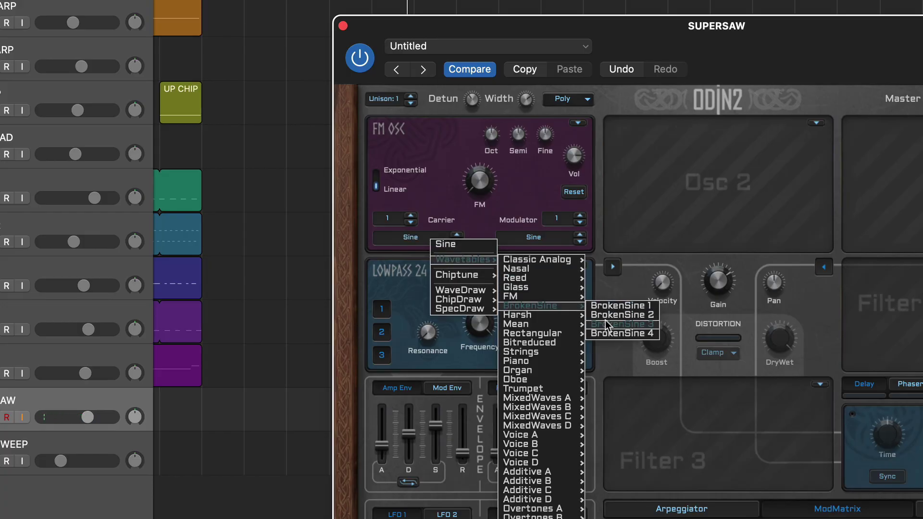
left_click(605, 320)
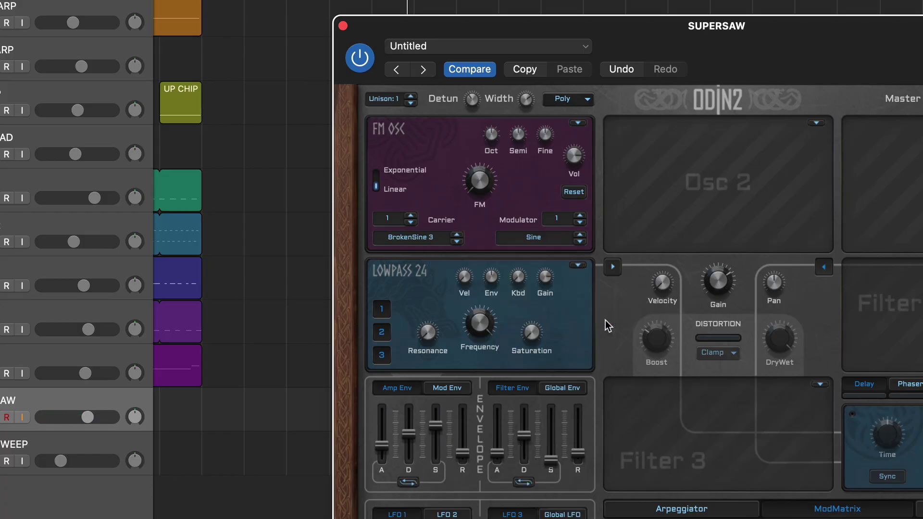
- Set the modulator wave to Trumpet 2 and increase the FM amount slightly
left_click(553, 243)
mouse_move(579, 274)
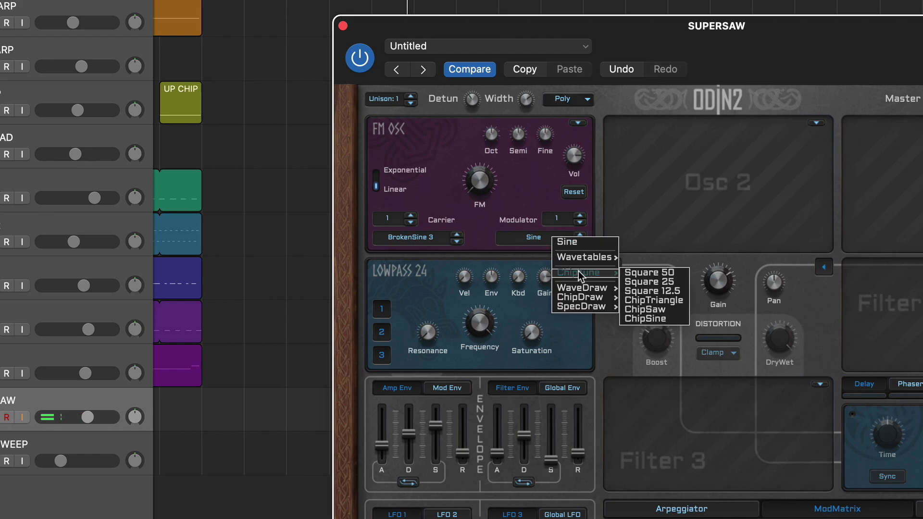
mouse_move(584, 257)
mouse_move(661, 364)
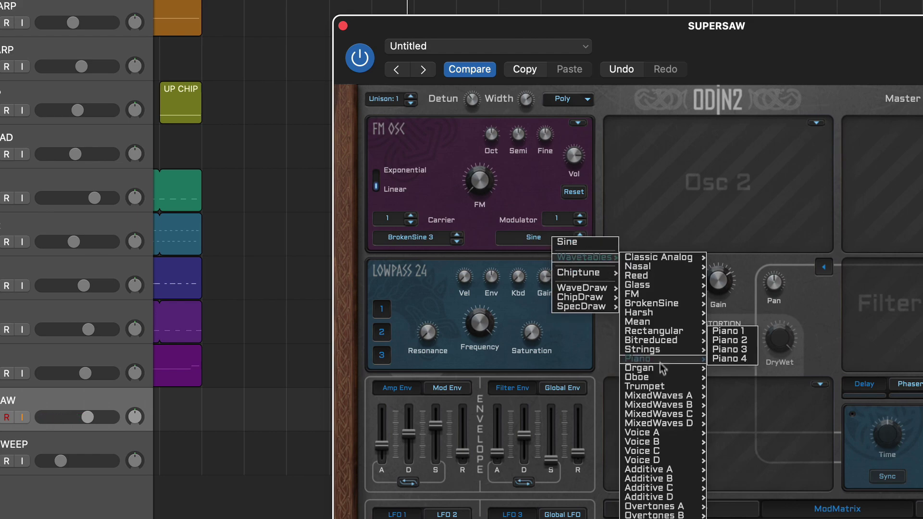
mouse_move(674, 386)
left_click(733, 386)
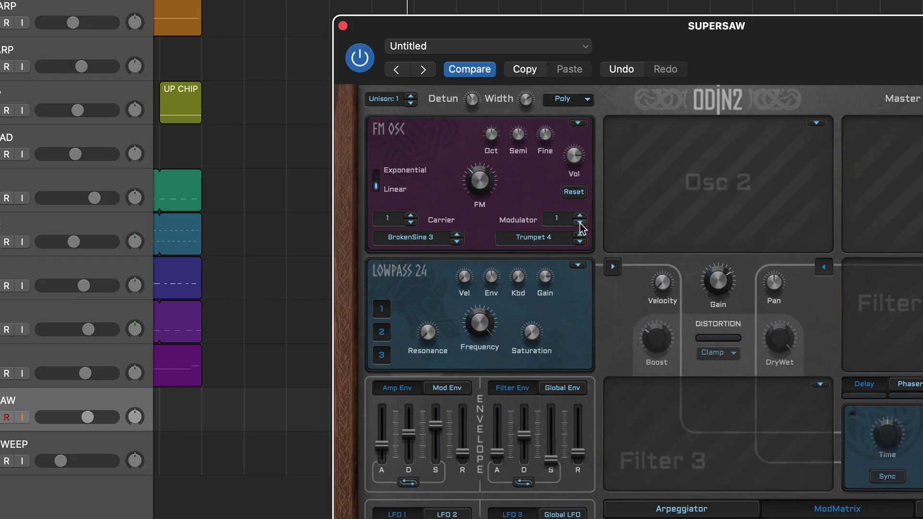
left_click(580, 234)
left_click(580, 235)
left_click_drag(474, 184, 472, 163)
- Change oscillator 1 to a Chiptune oscillator and toggle its arpeggiator on
left_click(581, 124)
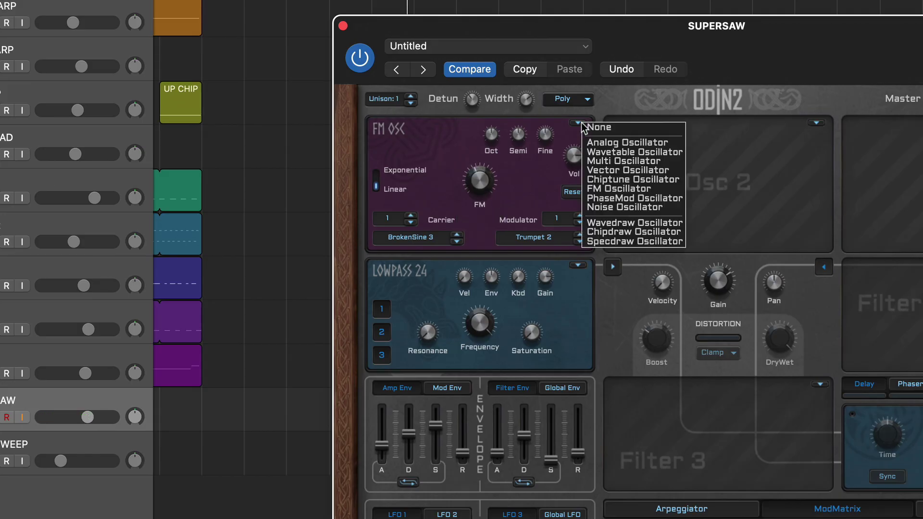
left_click(621, 182)
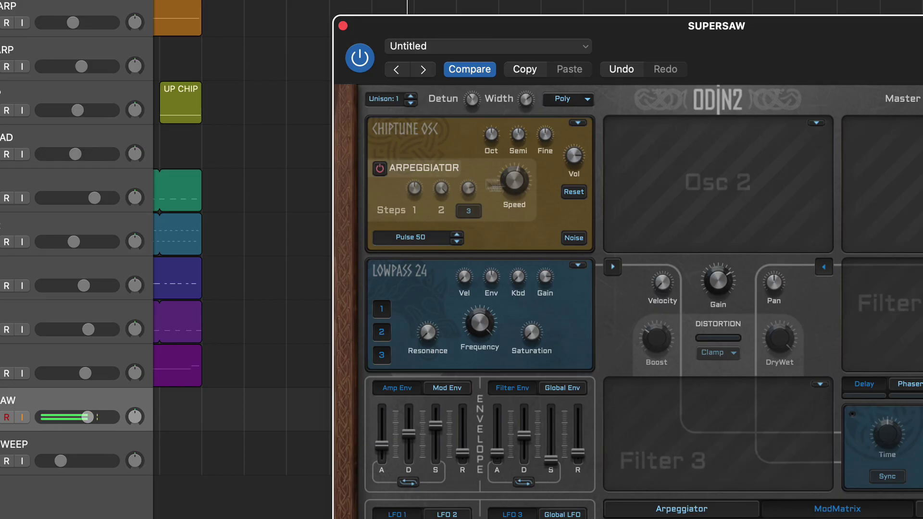
left_click(380, 169)
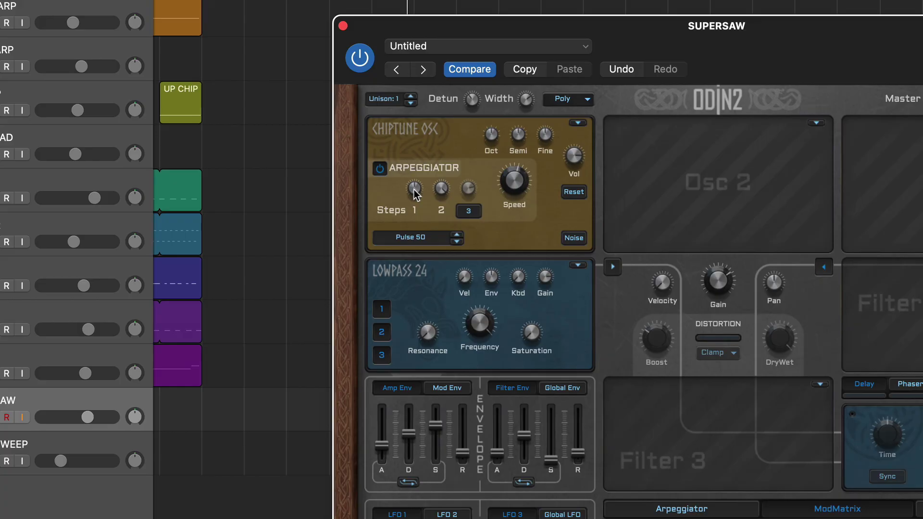
- Make oscillator 1 a Specdraw oscillator and draw harmonic bars that ramp up toward the higher partials
left_click(578, 123)
left_click(613, 239)
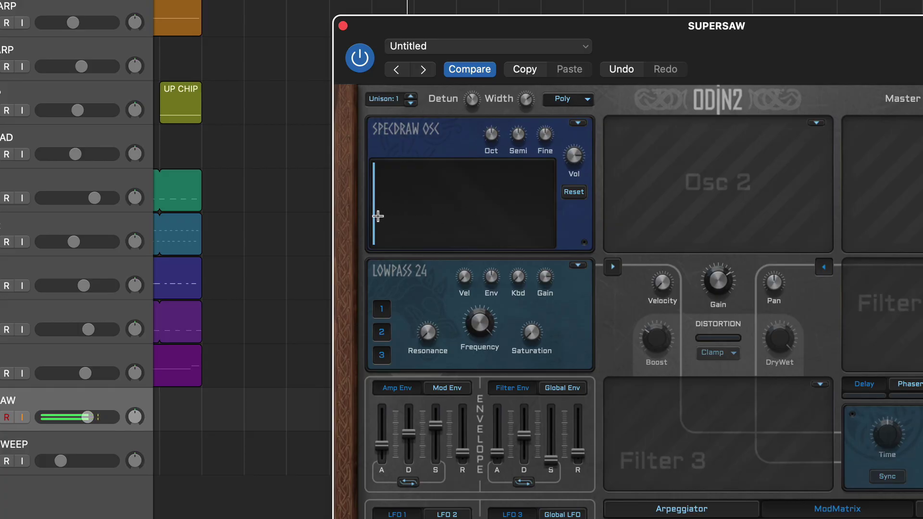
mouse_move(379, 215)
left_mouse_down()
mouse_move(377, 198)
mouse_move(386, 208)
mouse_move(400, 196)
left_mouse_up()
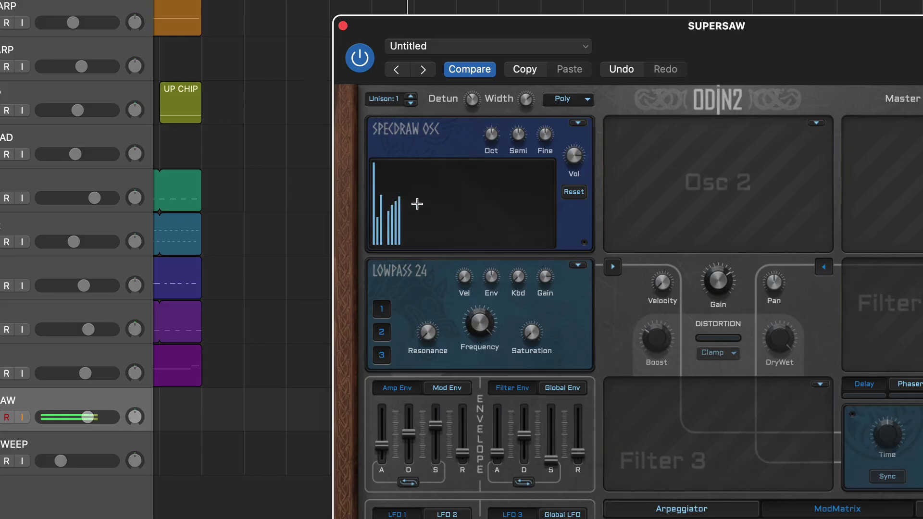
left_click_drag(400, 225, 502, 187)
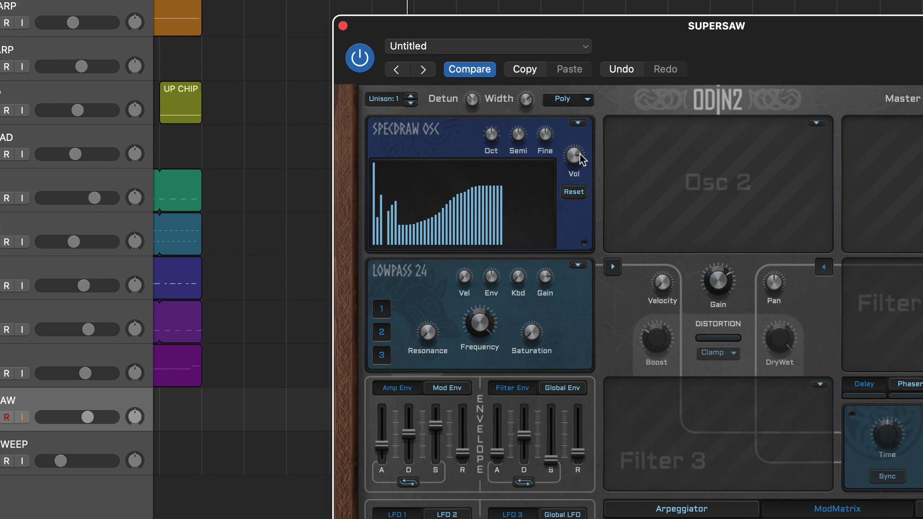
- Set oscillator 1 to Wavedraw and redraw part of its sine into a jagged hand-drawn wave
left_click(579, 123)
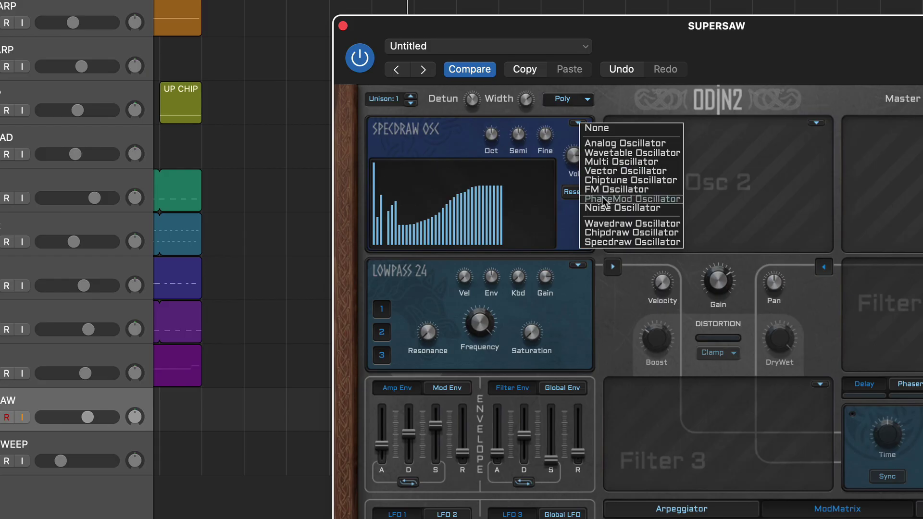
left_click(607, 226)
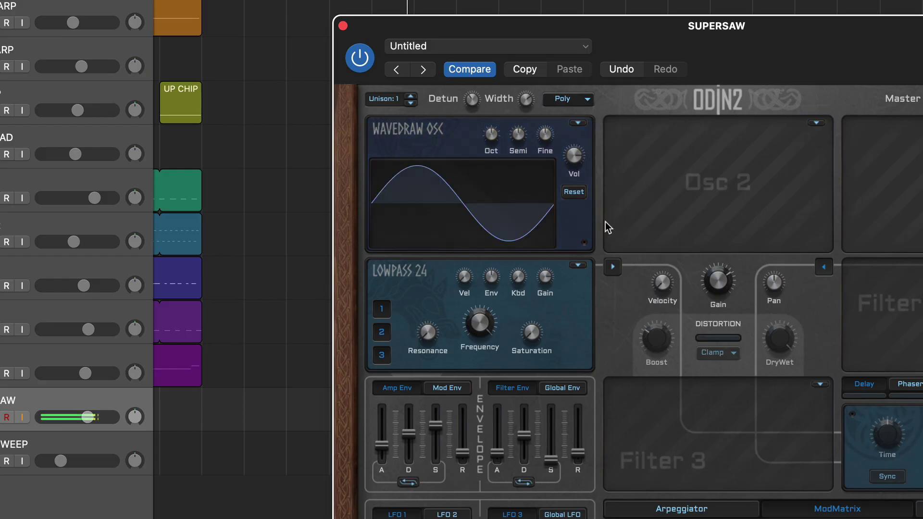
mouse_move(428, 195)
left_mouse_down()
mouse_move(444, 213)
mouse_move(478, 233)
mouse_move(523, 199)
left_mouse_up()
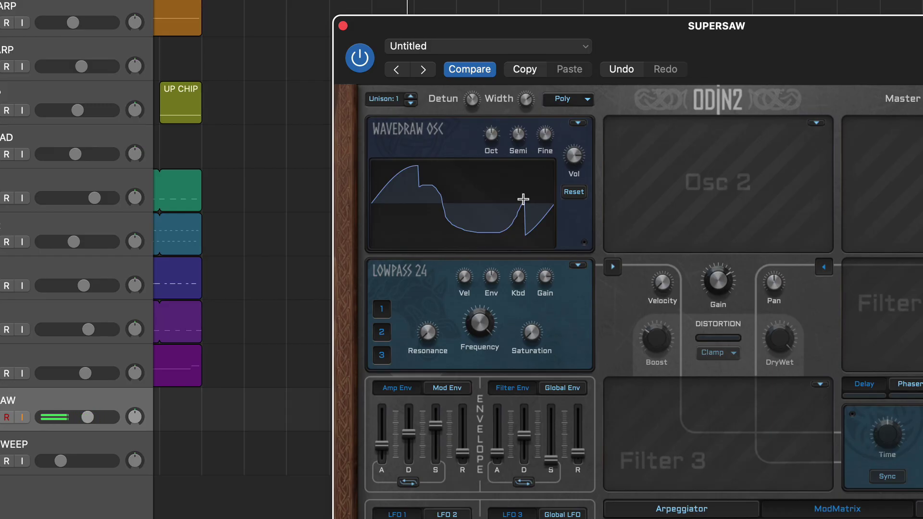
- Set oscillator 1 to Chipdraw and redraw its square wave as a descending stepped shape
left_click(578, 123)
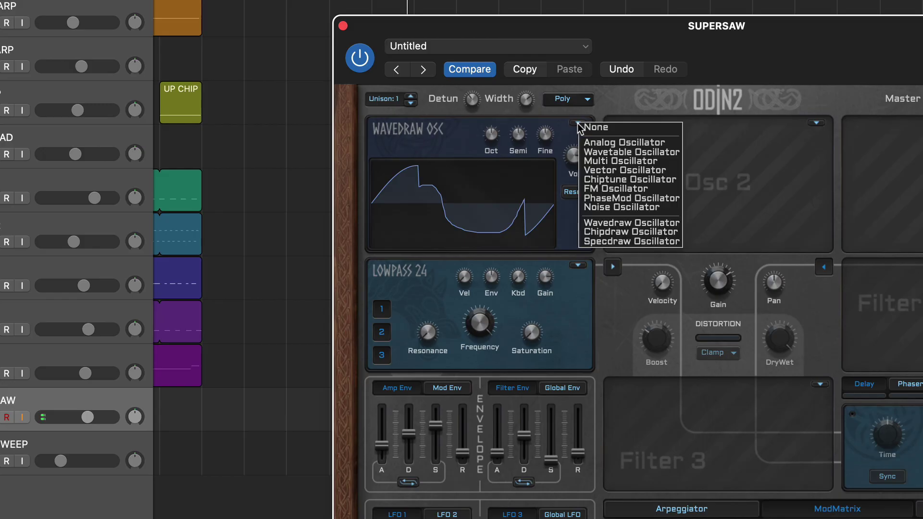
left_click(619, 233)
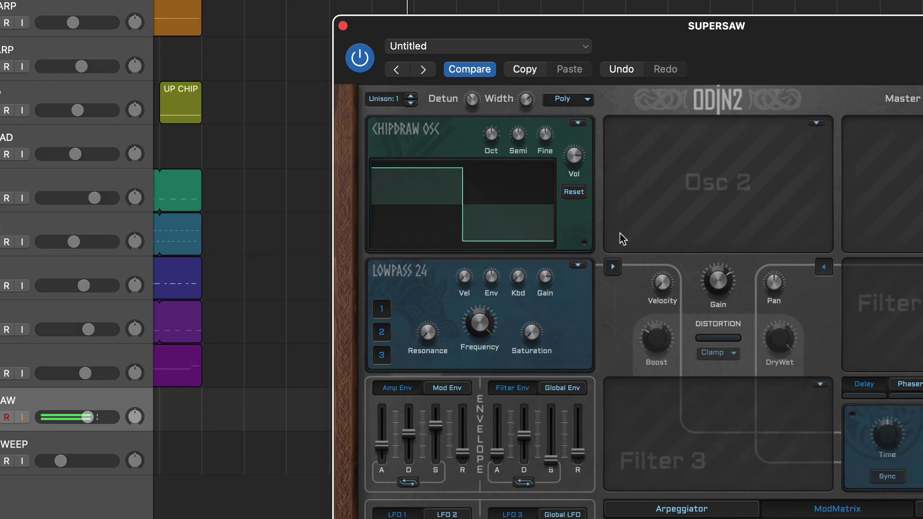
mouse_move(525, 207)
left_mouse_down()
mouse_move(506, 242)
mouse_move(485, 254)
mouse_move(425, 180)
mouse_move(405, 183)
left_mouse_up()
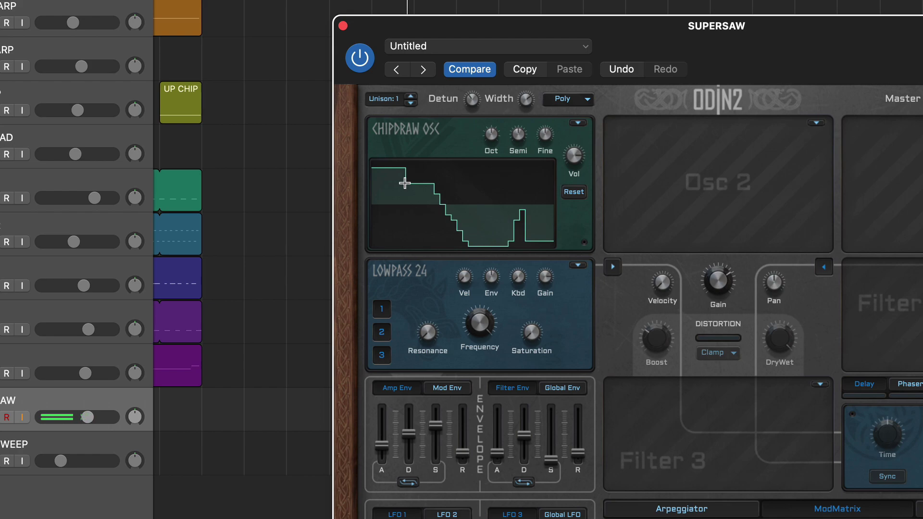
- Set oscillator 1 to Analog and Filter 1 to SEM-12, with cutoff near 2023 Hz and blend toward high-pass
left_click(578, 123)
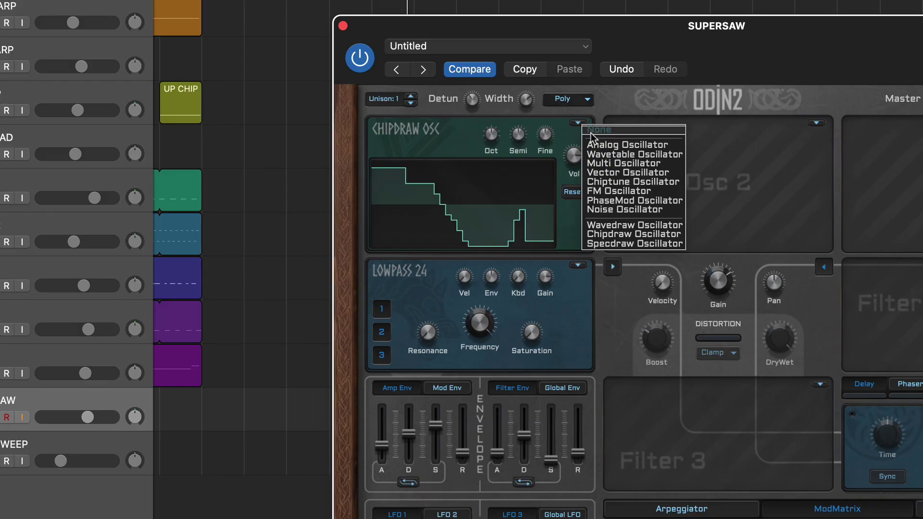
left_click(603, 133)
left_click(579, 265)
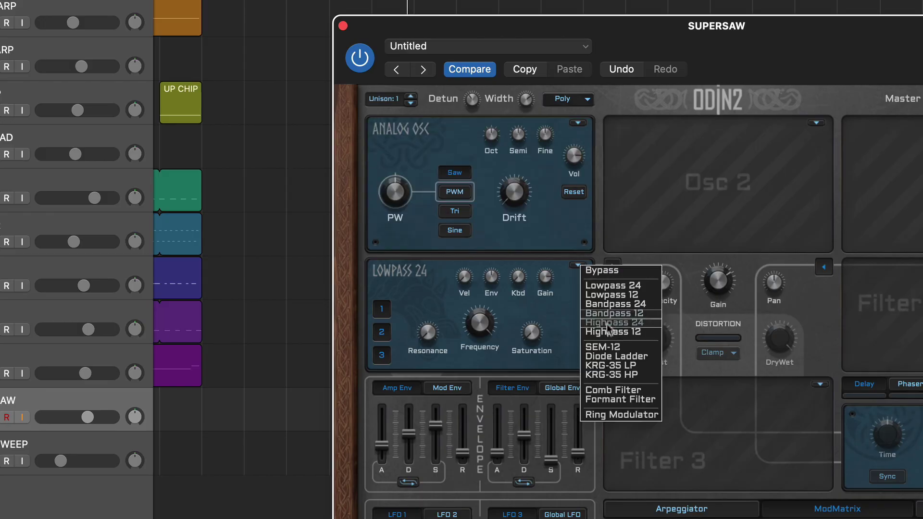
left_click(608, 345)
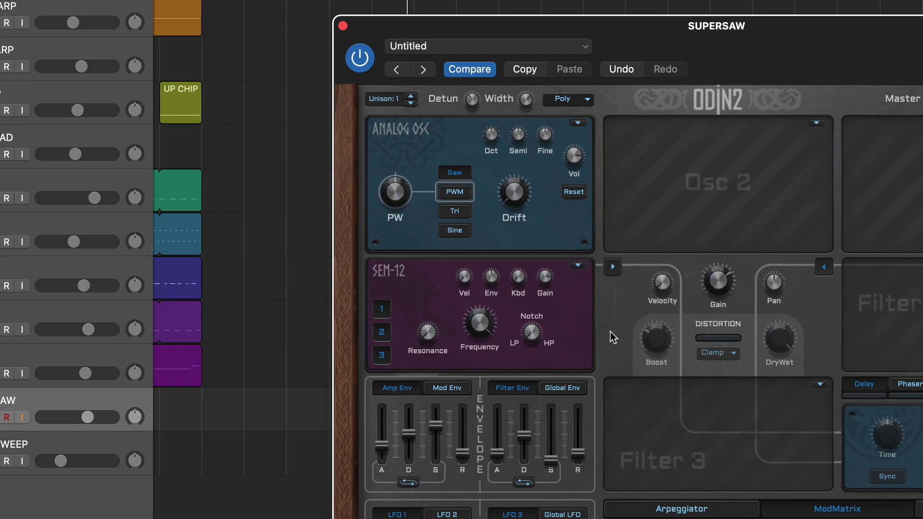
left_click_drag(479, 323, 480, 351)
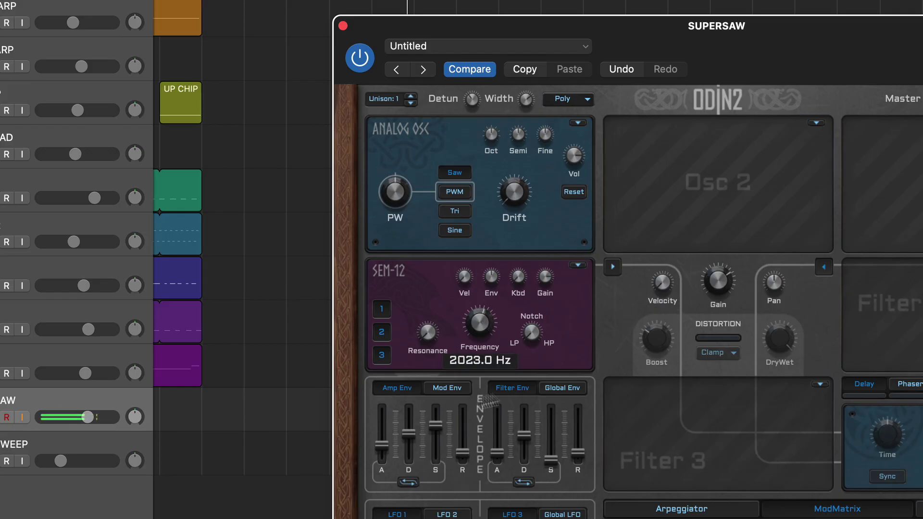
mouse_move(532, 333)
left_mouse_down()
mouse_move(530, 144)
mouse_move(521, 237)
mouse_move(532, 333)
left_mouse_up()
- Change Filter 1 to a Diode Ladder filter and lower its cutoff frequency
left_click(577, 266)
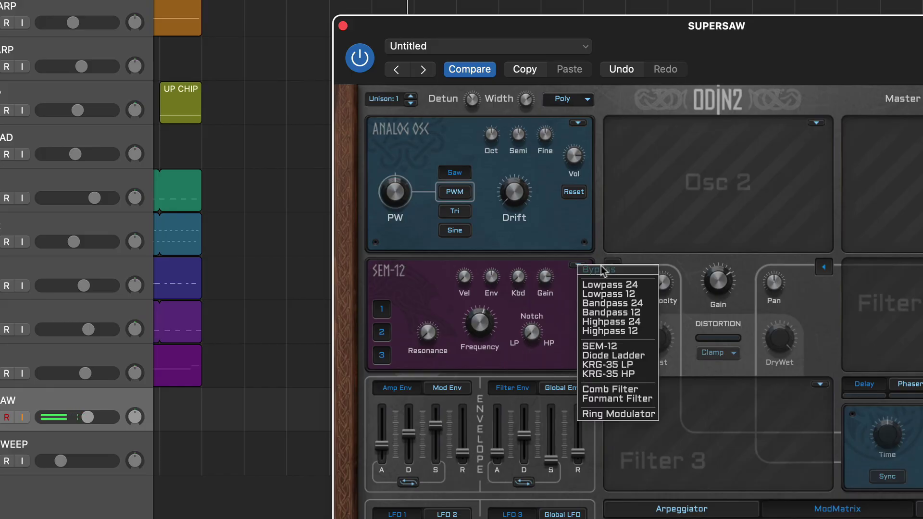
left_click(613, 356)
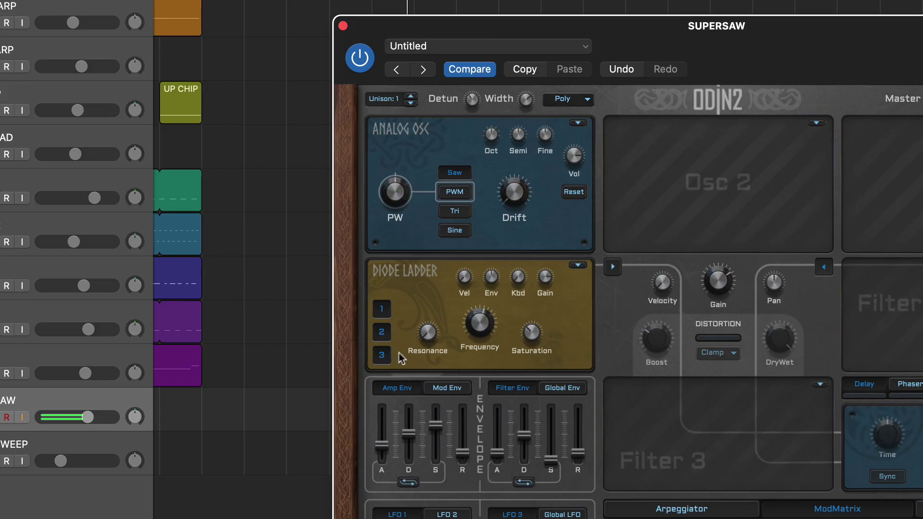
left_click_drag(481, 325, 469, 301)
- Try KRG-35 LP, then KRG-35 HP with its cutoff swept down to about 800 Hz
left_click(577, 266)
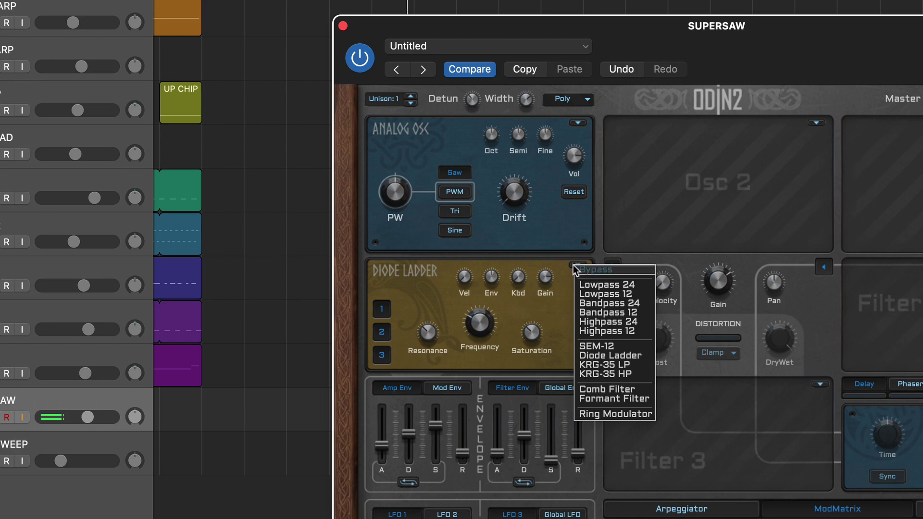
left_click(605, 365)
left_click_drag(488, 332, 480, 262)
left_click(577, 266)
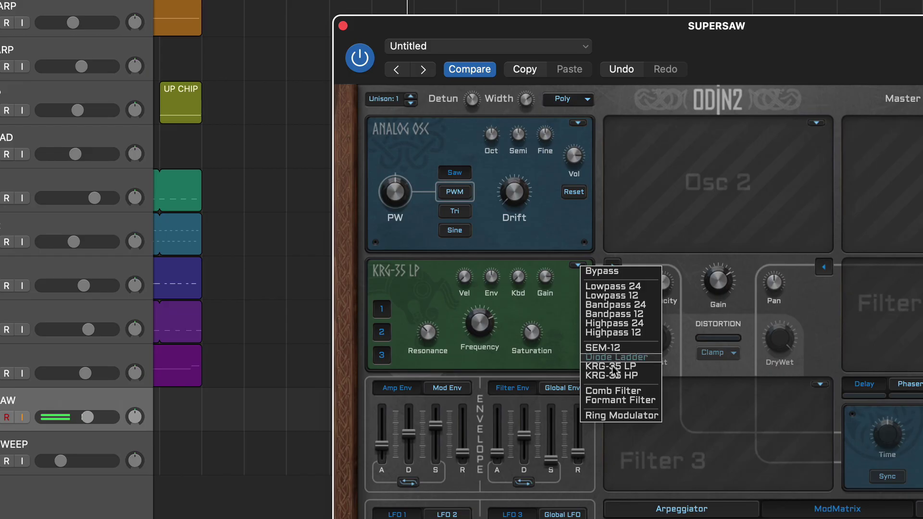
left_click(613, 375)
left_click_drag(488, 328, 497, 421)
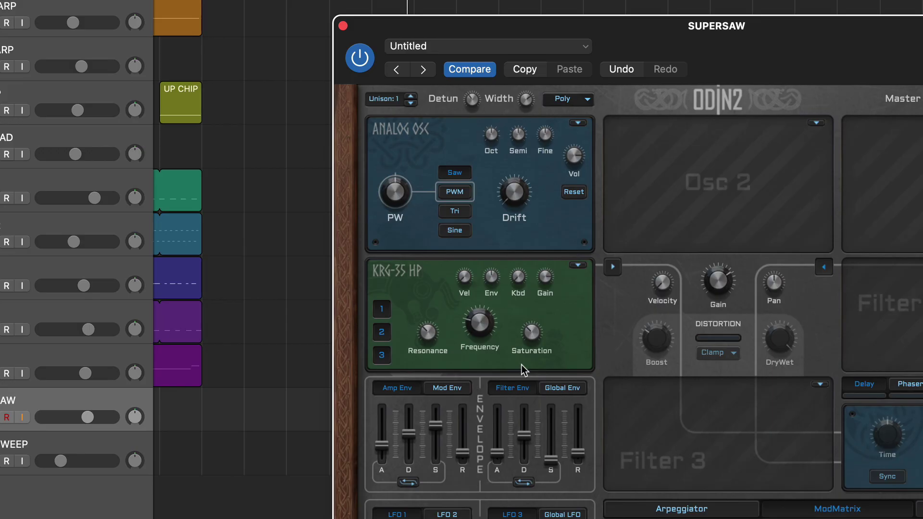
- Try a Comb filter with raised resonance, then switch to Formant with Transition near 0.691
left_click(579, 266)
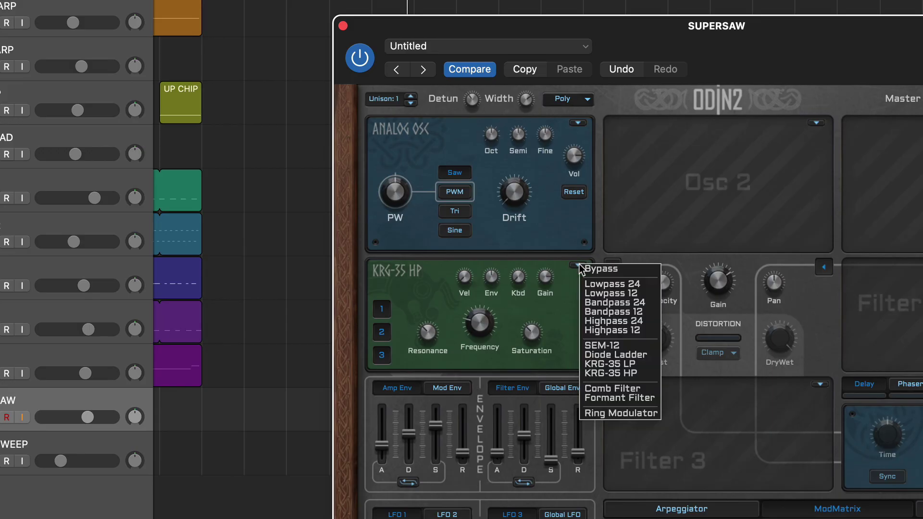
left_click(605, 388)
left_click_drag(462, 345, 443, 263)
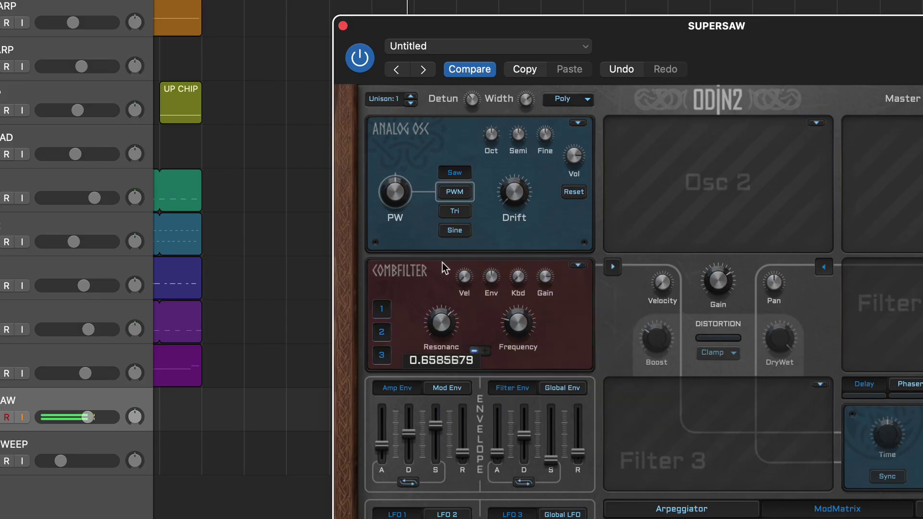
left_click_drag(517, 297, 509, 322)
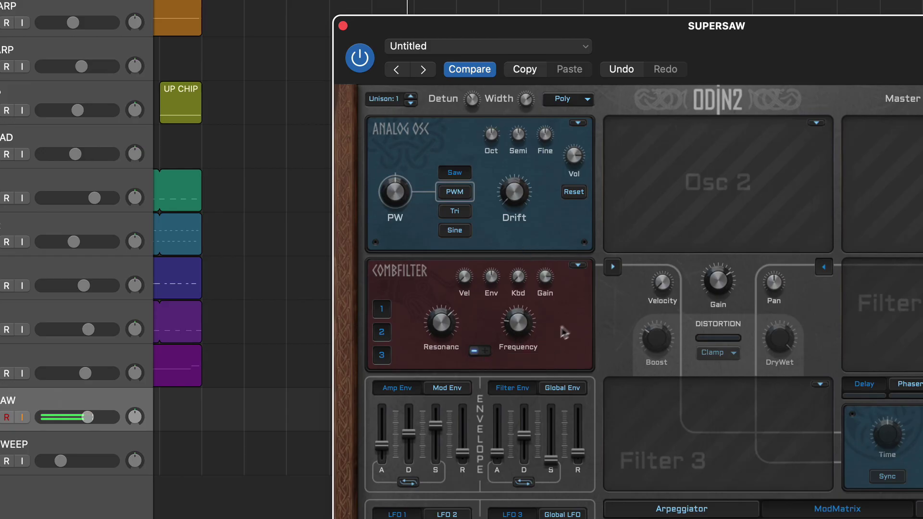
left_click(579, 266)
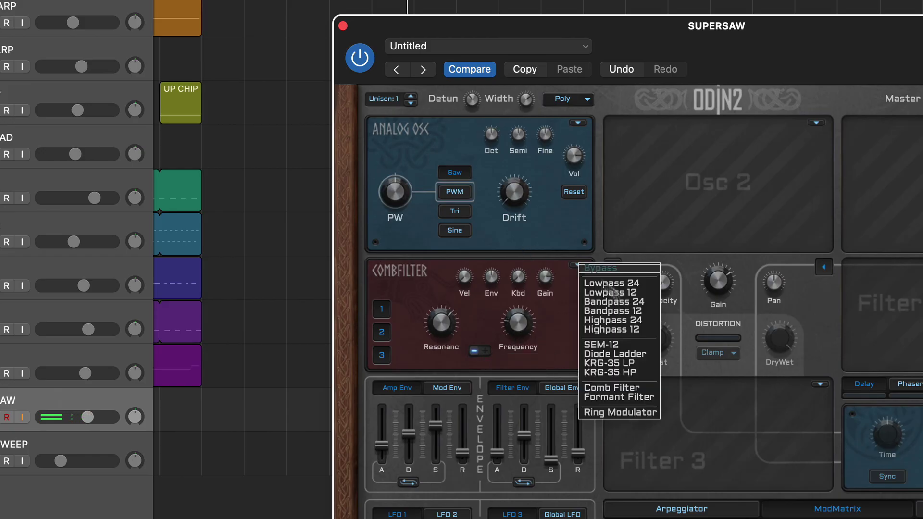
left_click(625, 396)
left_click_drag(487, 341, 472, 264)
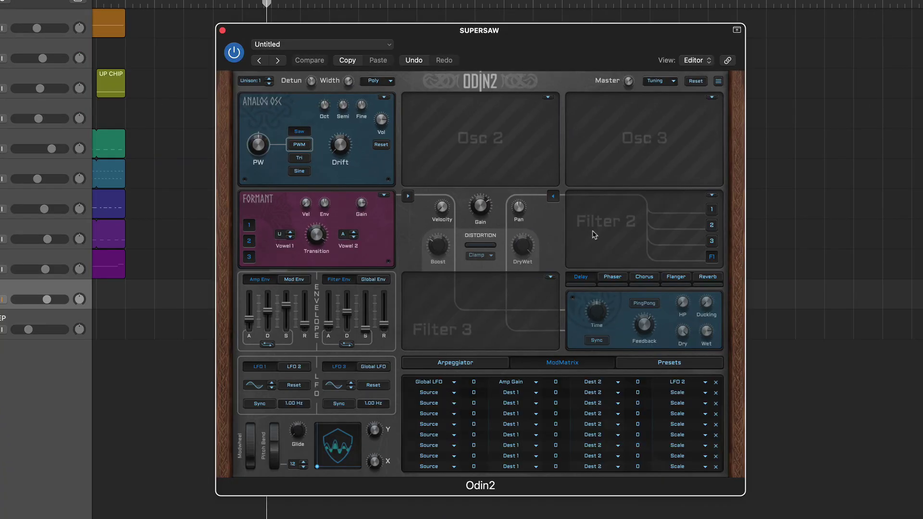
- In the factory Arps & Sequences presets, audition Cinedrive and Midi Rain, ending on Minor Song
left_click(666, 363)
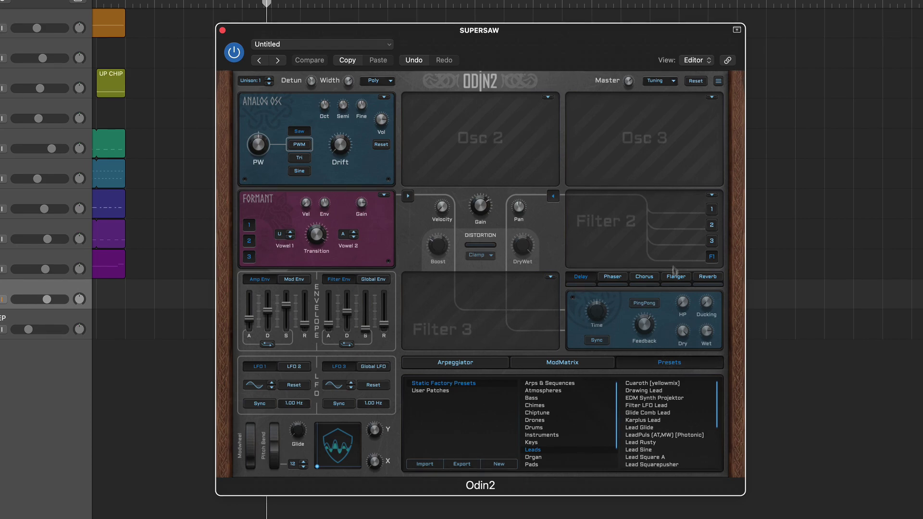
left_click(557, 383)
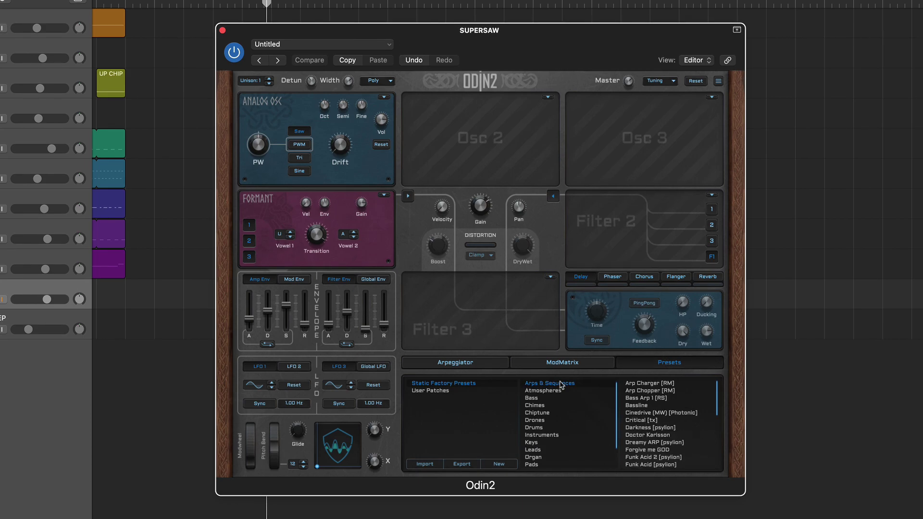
left_click(657, 414)
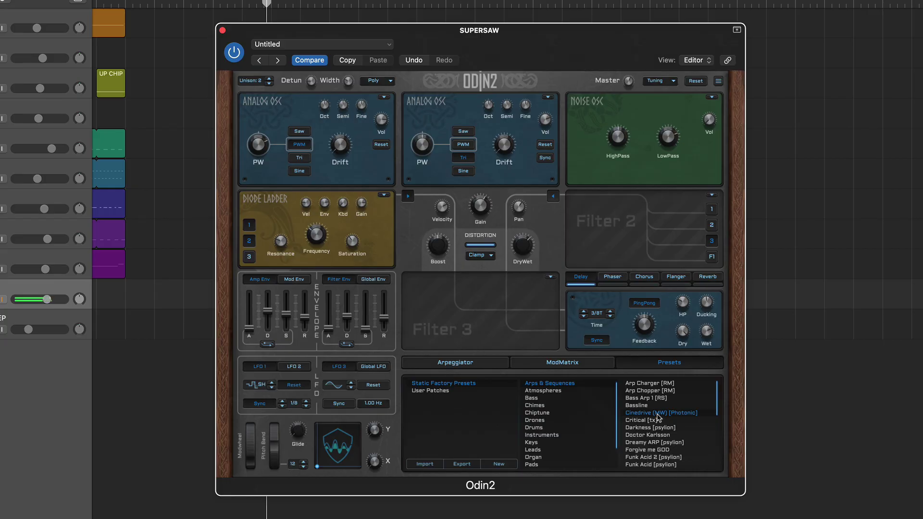
left_click_drag(717, 415, 717, 435)
left_click(640, 430)
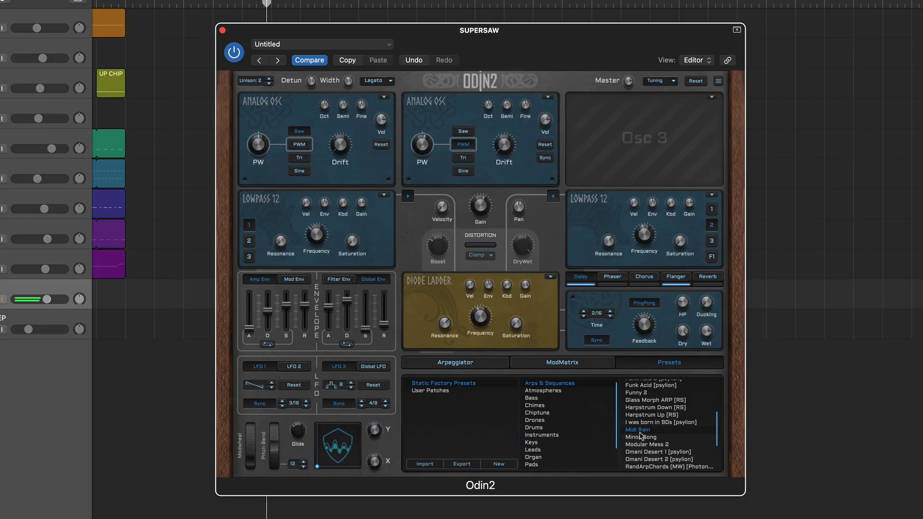
left_click(641, 438)
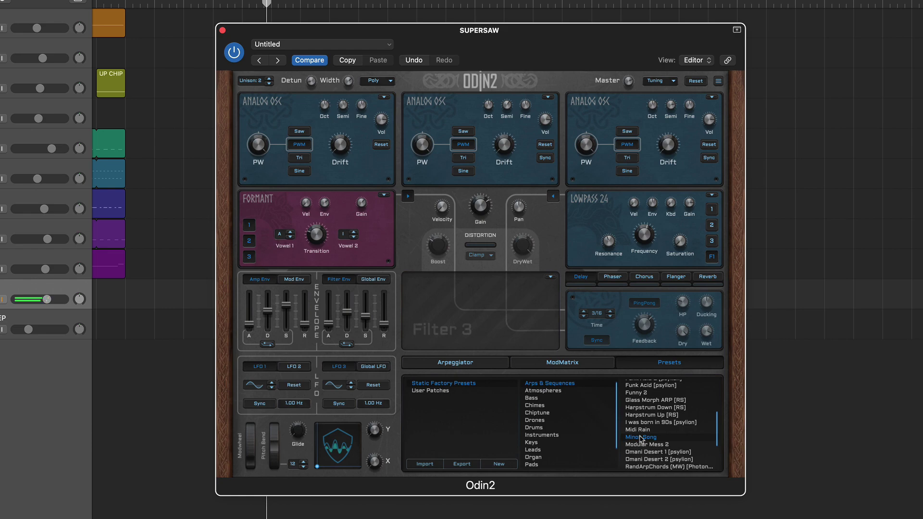
- Audition the Drones presets Dark-Psy FX and MAD PAD 3
left_click(534, 421)
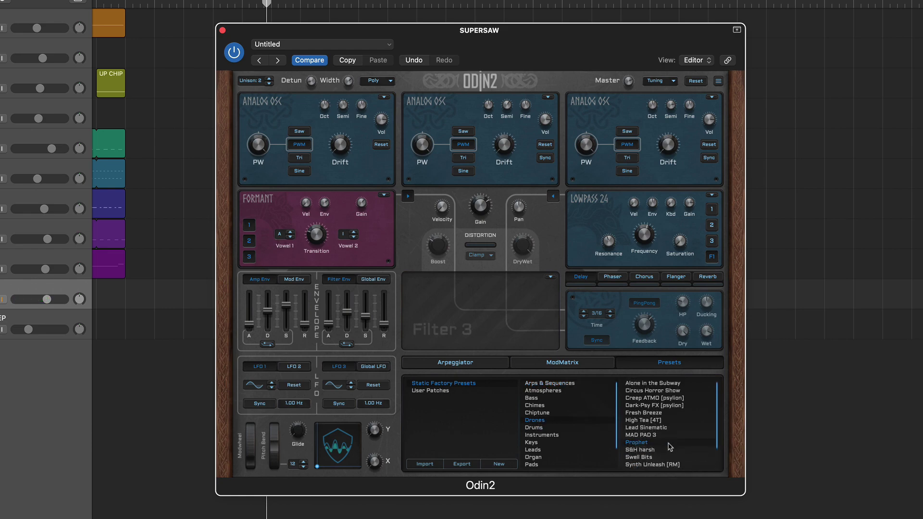
left_click(645, 406)
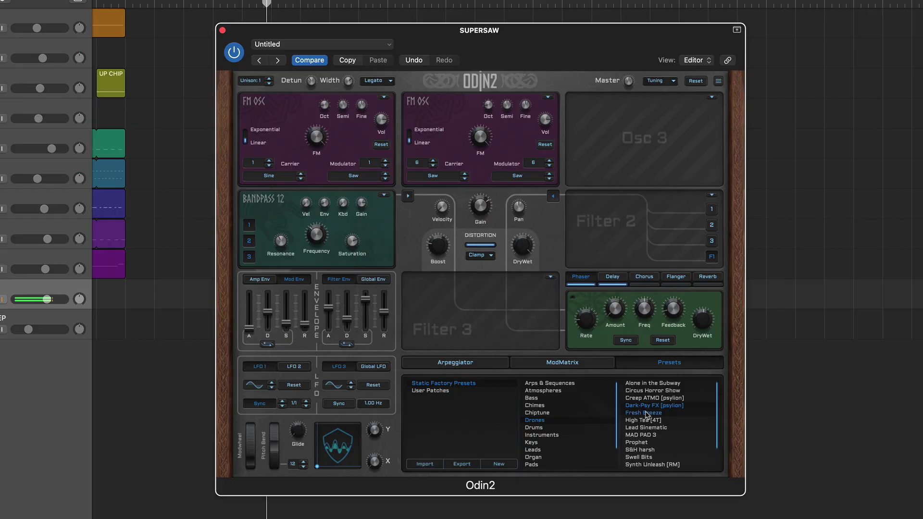
left_click(643, 435)
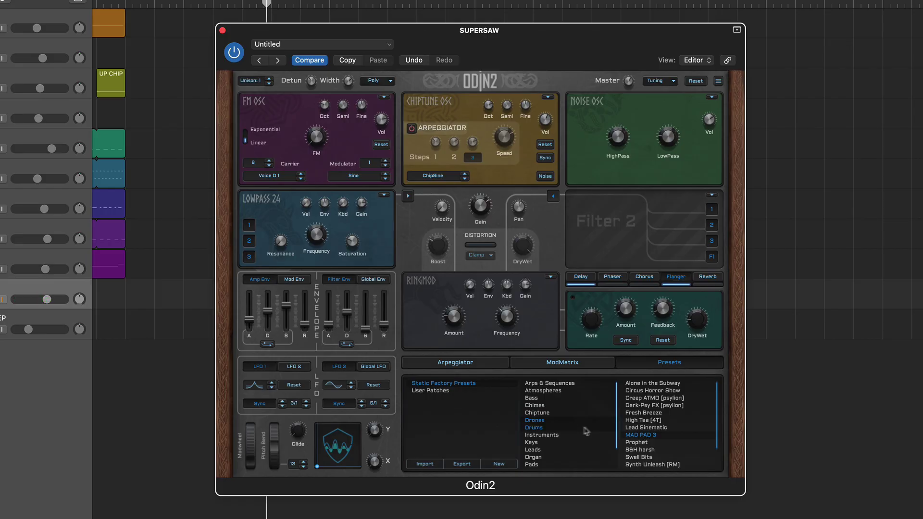
- Audition SFX presets such as Plastic Riser 1, finishing with Formant Squelch loaded
scroll(572, 433, "down", 3)
left_click(562, 449)
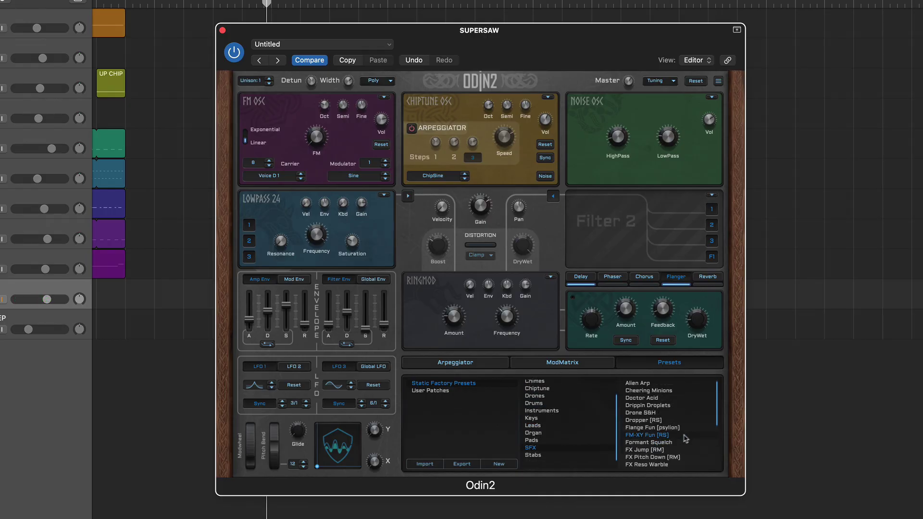
left_click_drag(716, 413, 718, 468)
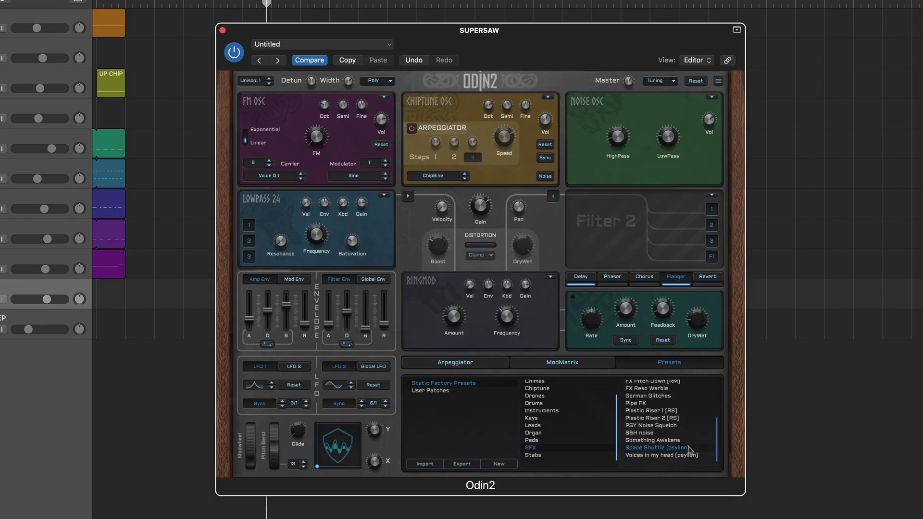
left_click(666, 412)
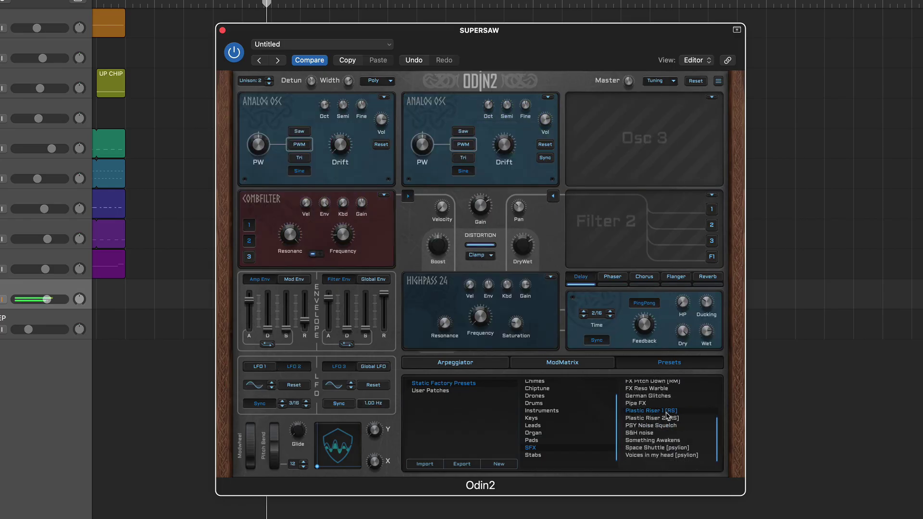
left_click(679, 383)
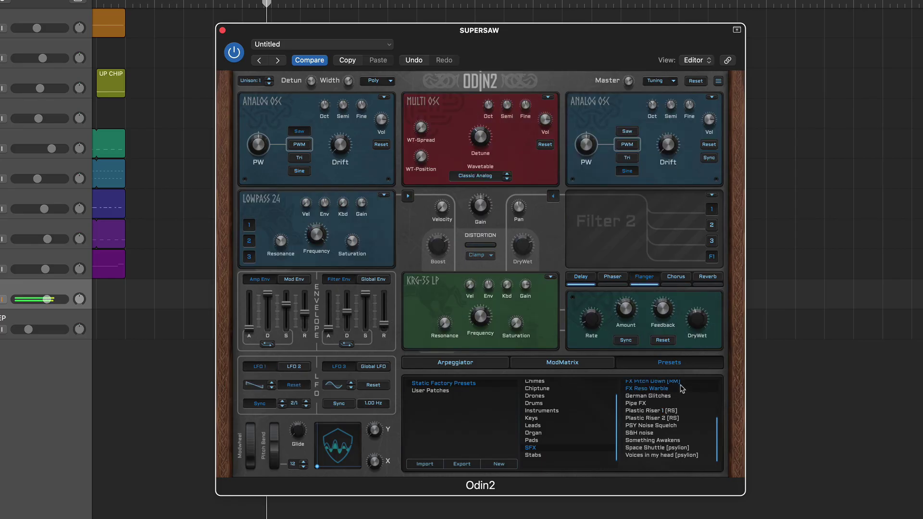
left_click_drag(719, 430, 718, 414)
left_click(683, 402)
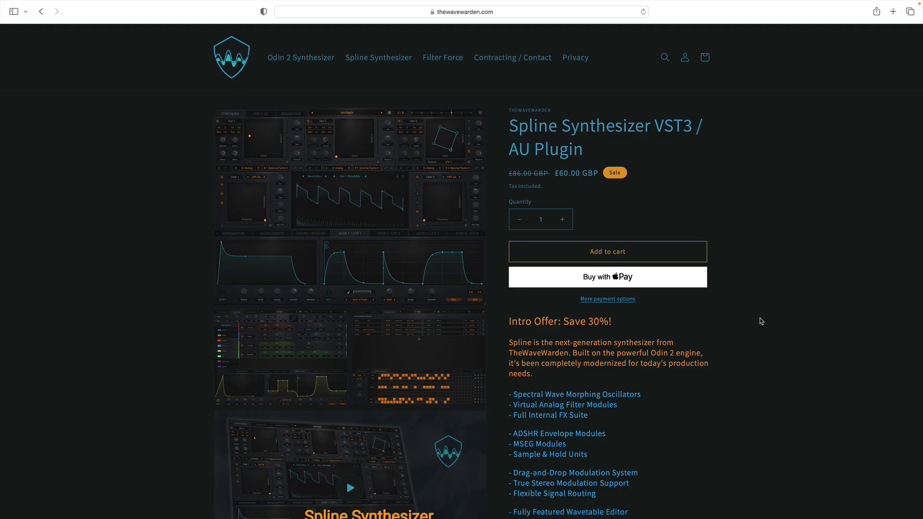
- Go to the Filter Force Pro plugin page (£26.00 GBP) from the site navigation
left_click(437, 58)
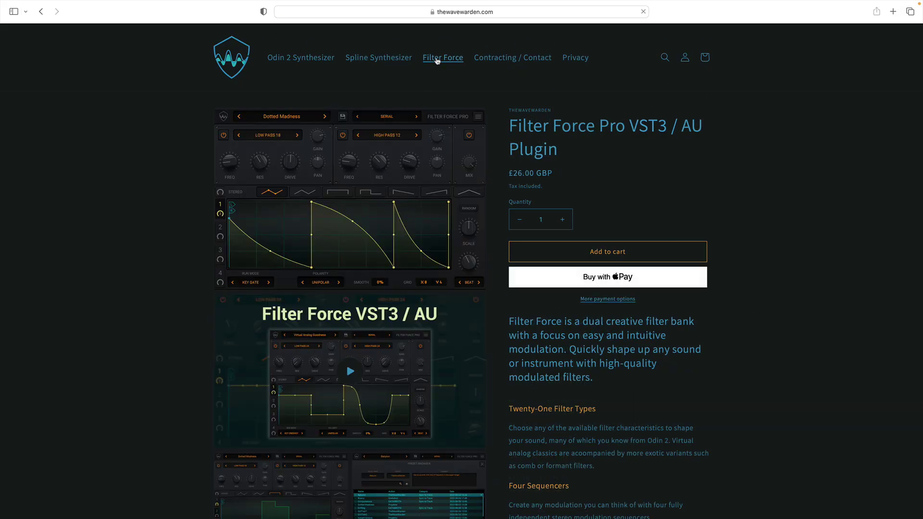